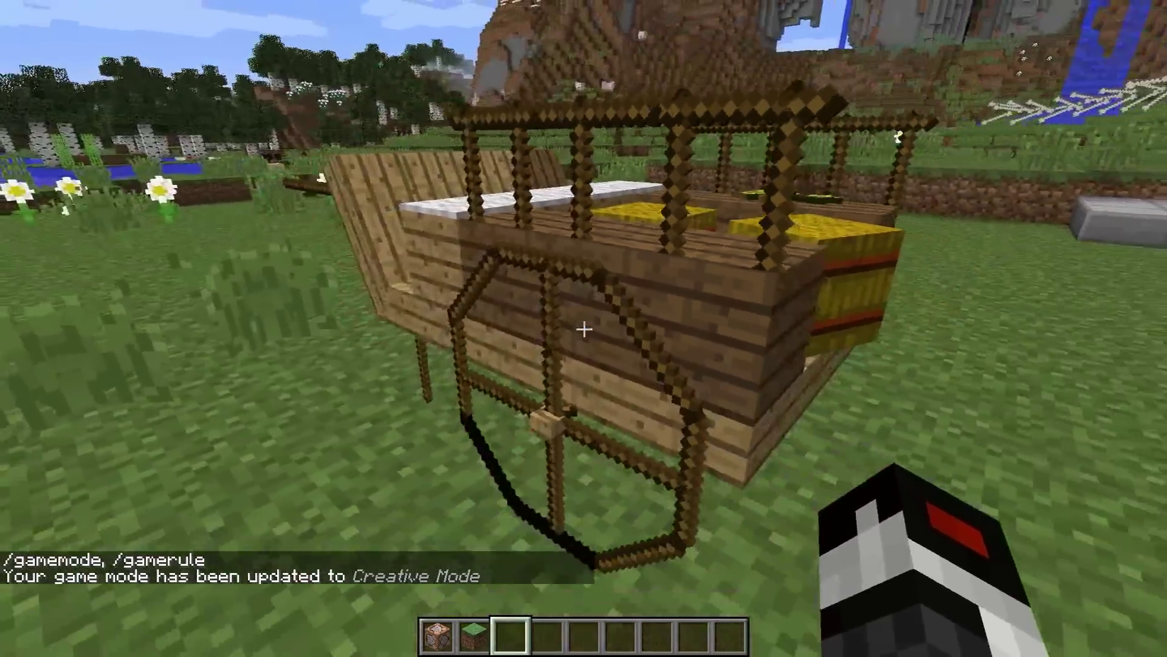
key("a")
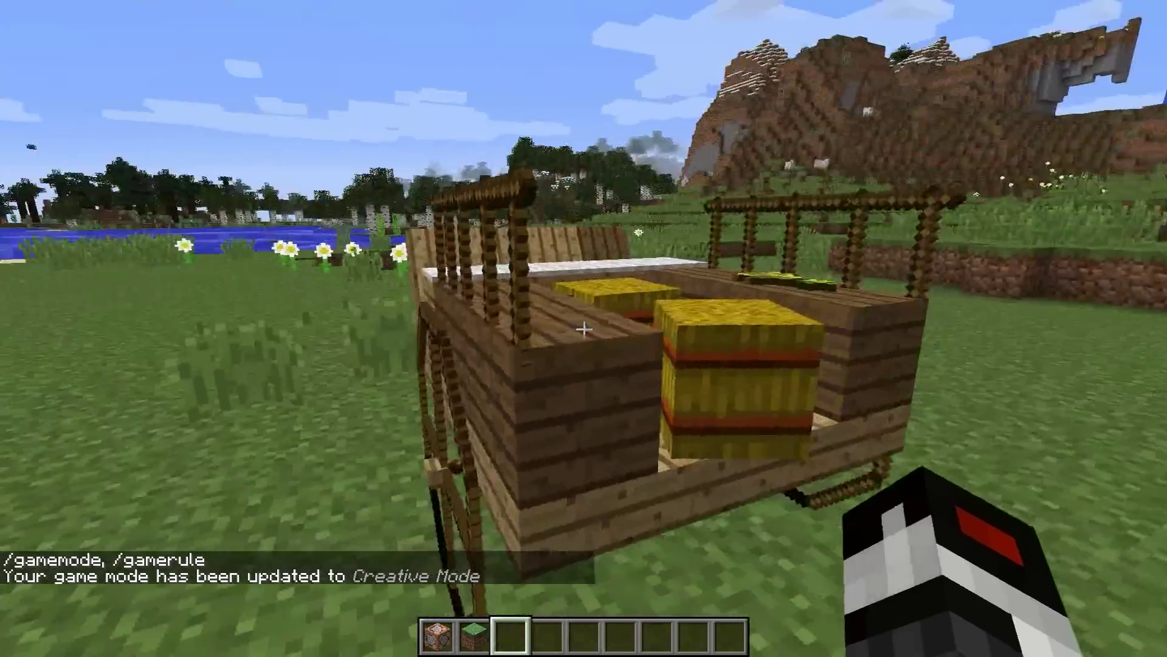
key("d")
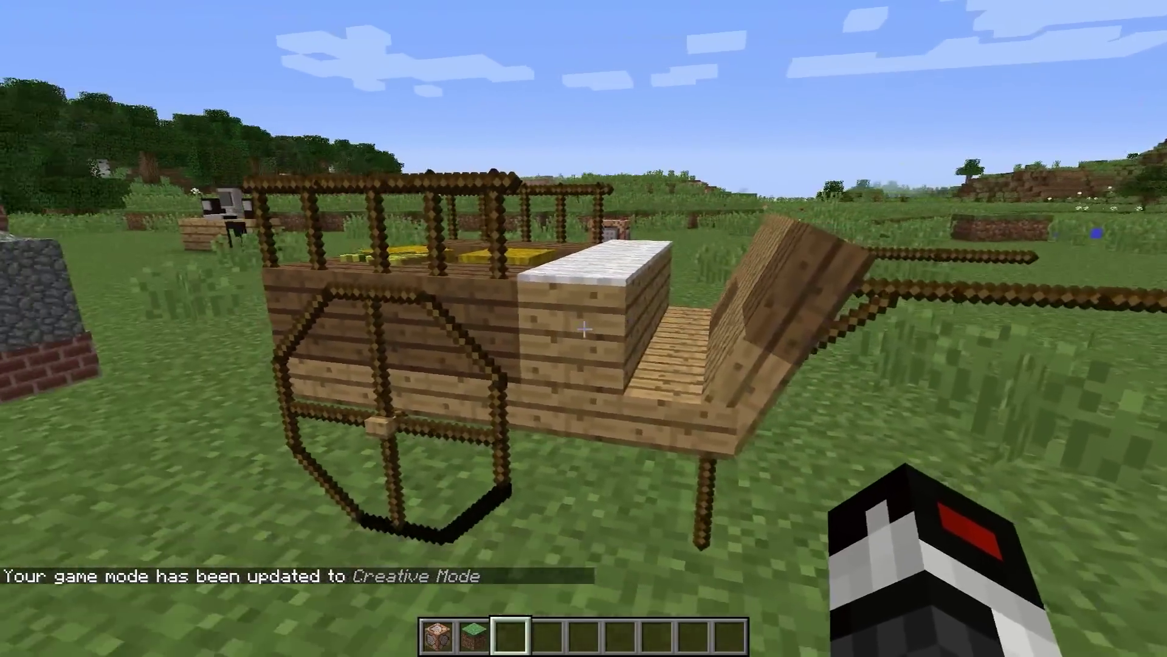
key("s")
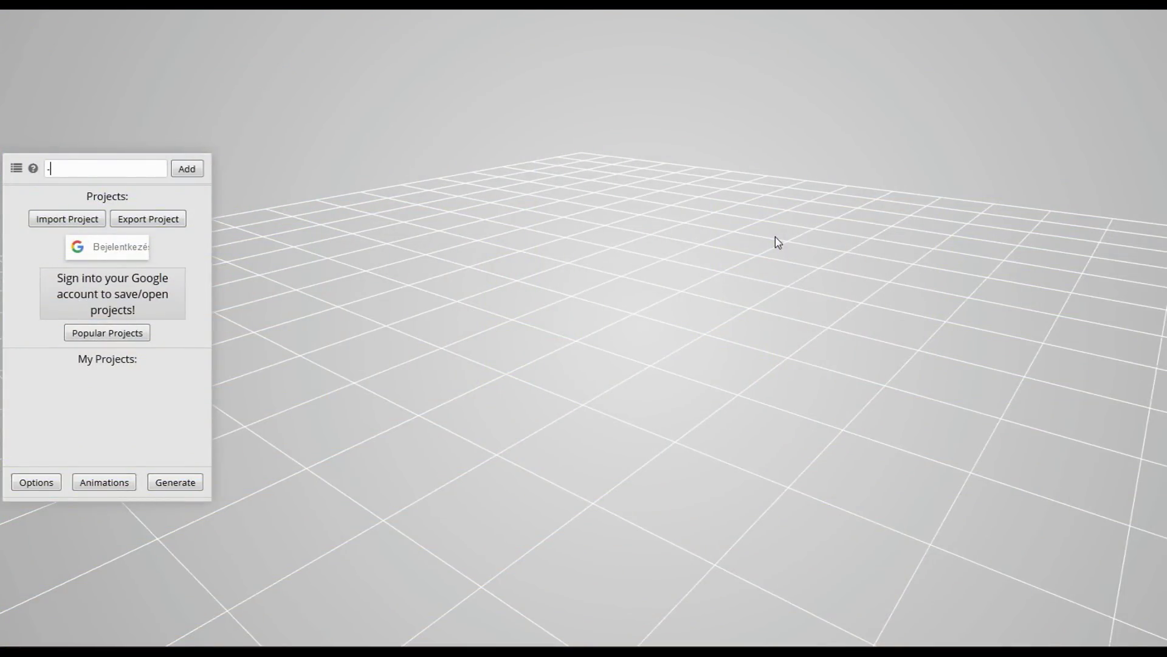
Step: Add a stone block to the empty scene
left_click_drag(684, 318, 656, 320)
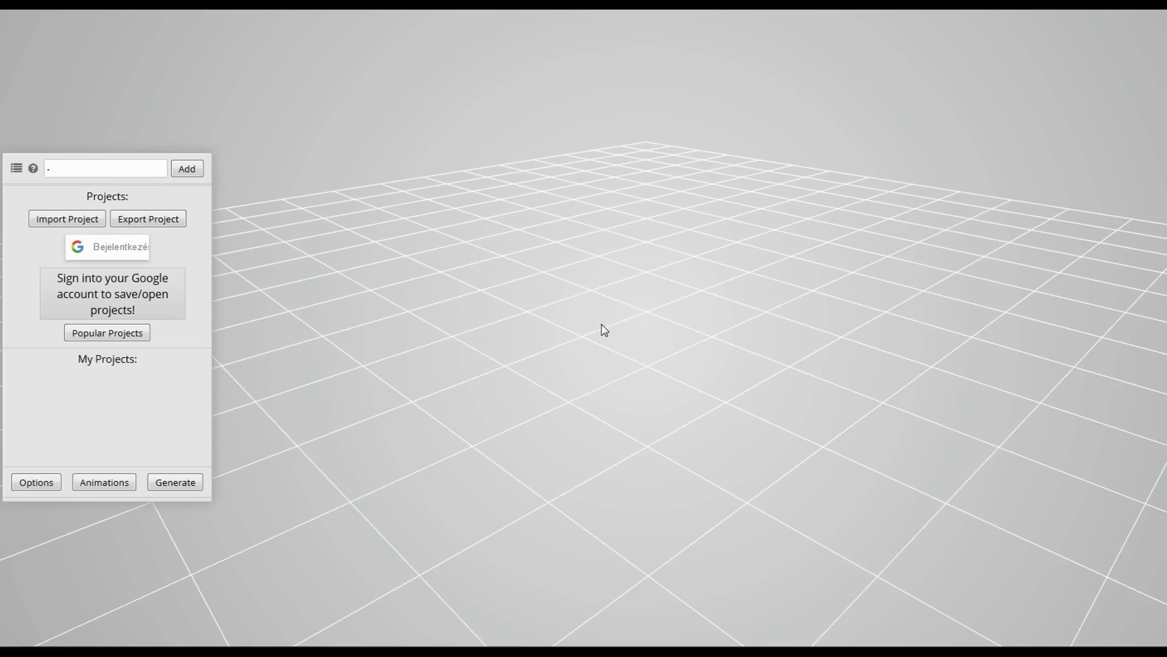
key("BackSpace")
type("stone")
left_click(184, 172)
left_click(715, 309)
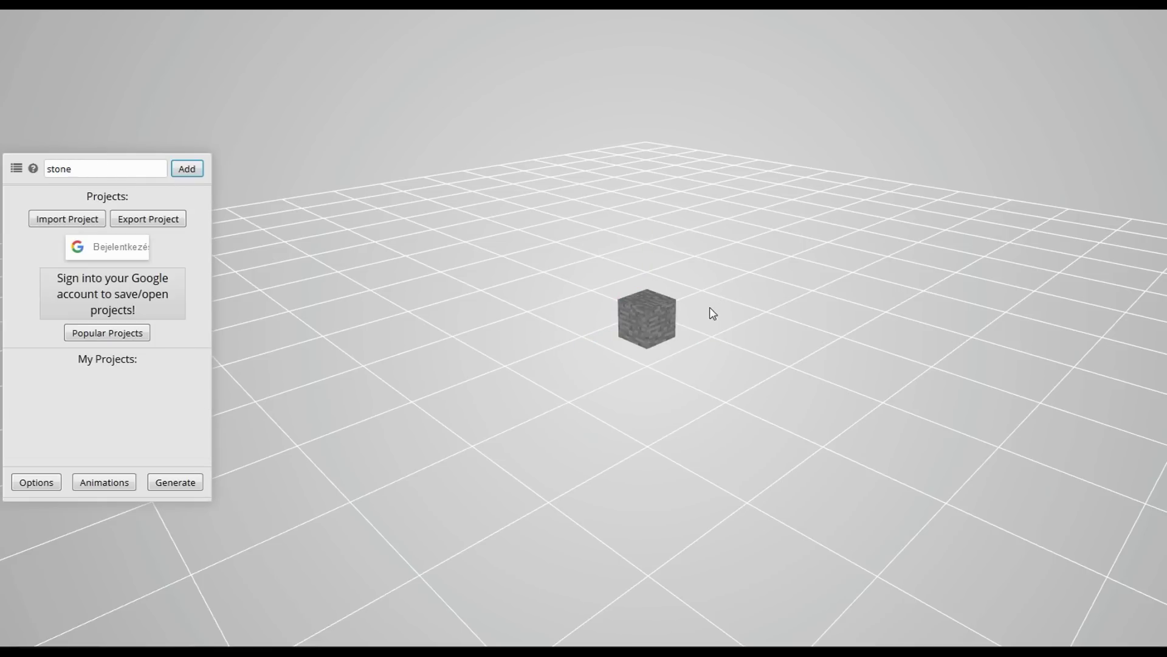
Step: Shift the stone block along the X and Z axes, and reset both coordinates to 0
scroll(711, 308, "up", 12)
scroll(720, 308, "down", 7)
scroll(722, 314, "down", 3)
left_click(651, 320)
mouse_move(702, 343)
left_mouse_down()
mouse_move(815, 368)
mouse_move(720, 352)
left_mouse_up()
left_click_drag(604, 351, 551, 376)
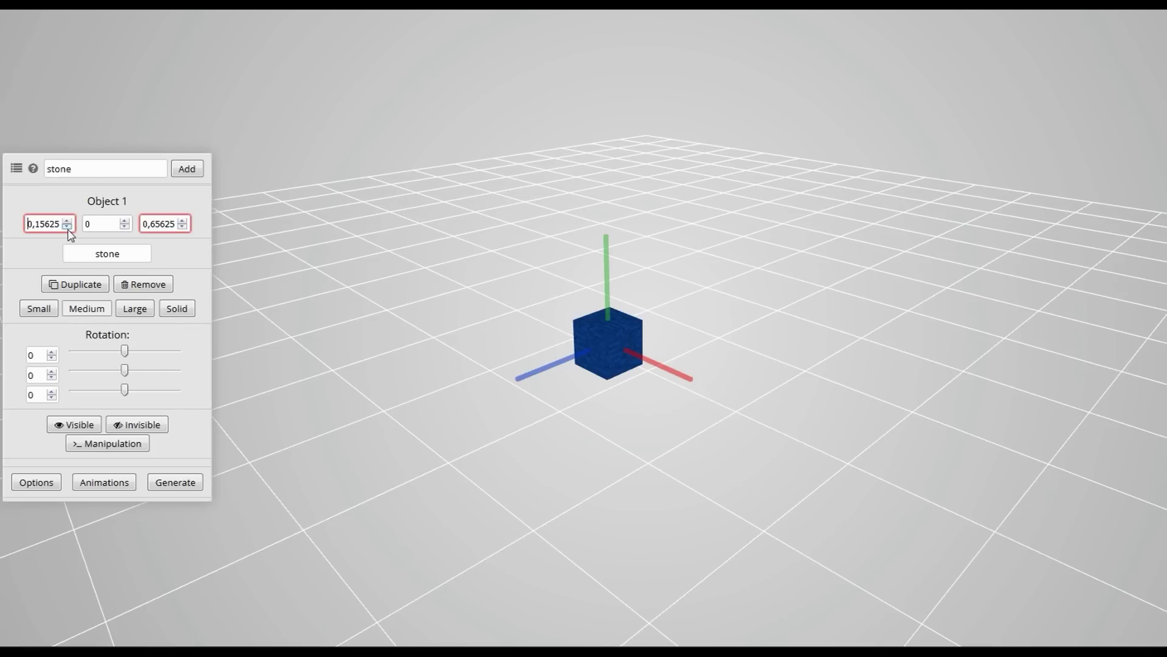
left_click(67, 226)
left_click(182, 227)
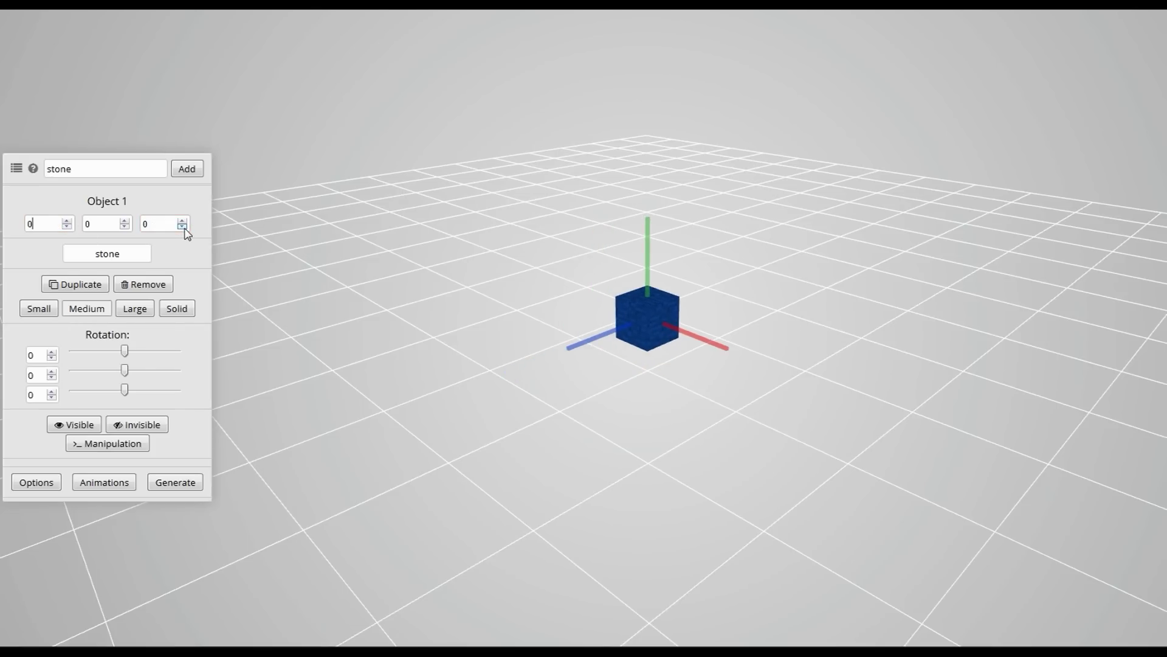
Step: Duplicate the stone block beside the original along the X axis, and delete the copy
left_click(82, 285)
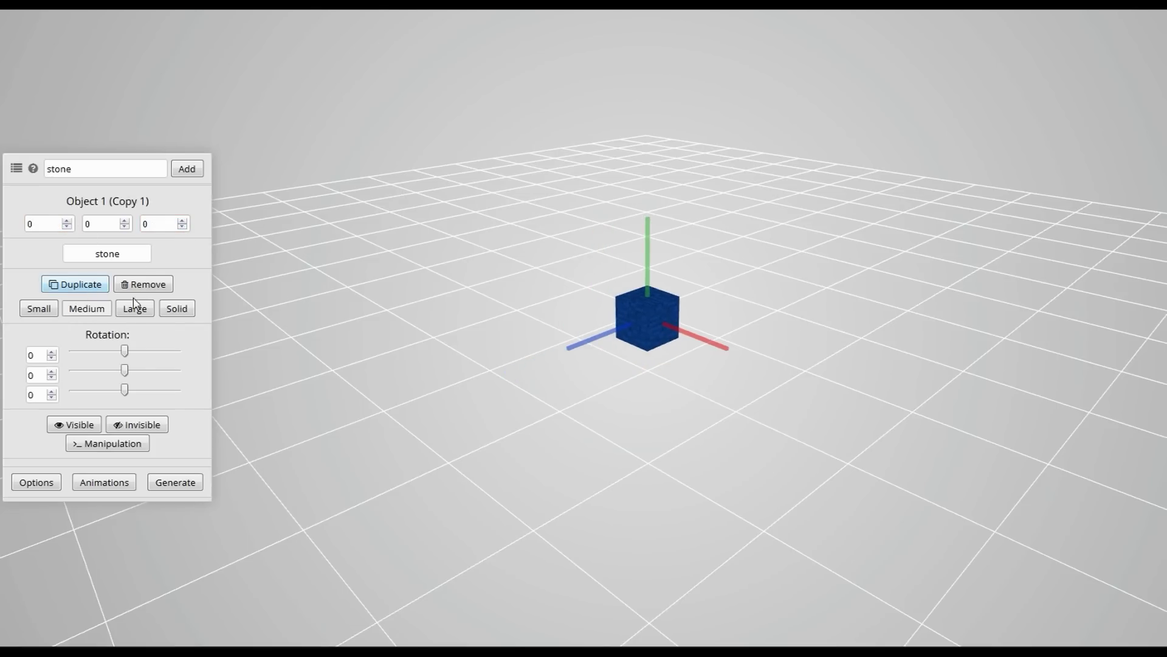
left_click_drag(707, 343, 823, 380)
left_click(801, 318)
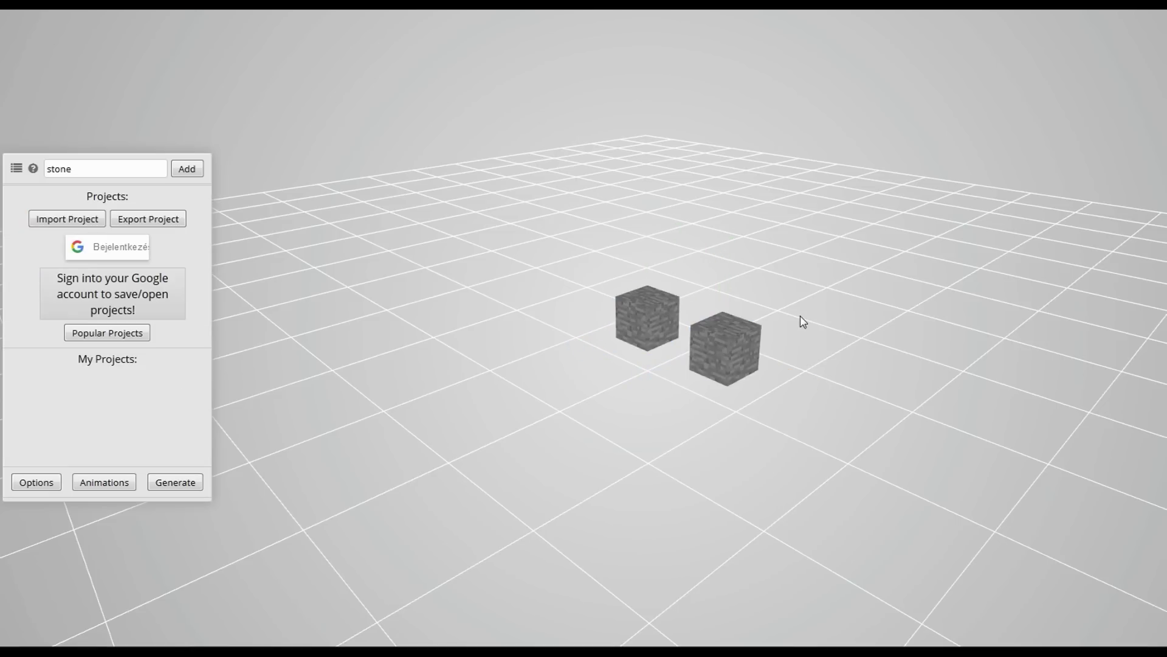
left_click(727, 344)
key("Delete")
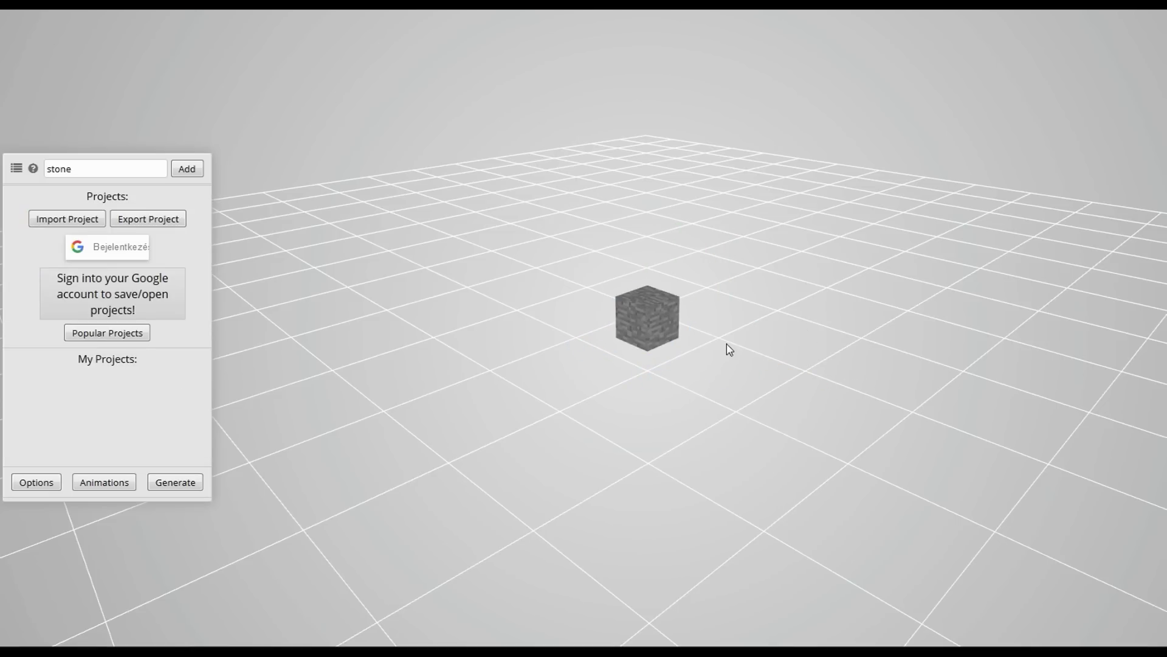
Step: Try the Small, Medium and Large sizes on the stone block, ending with Solid
left_click(643, 320)
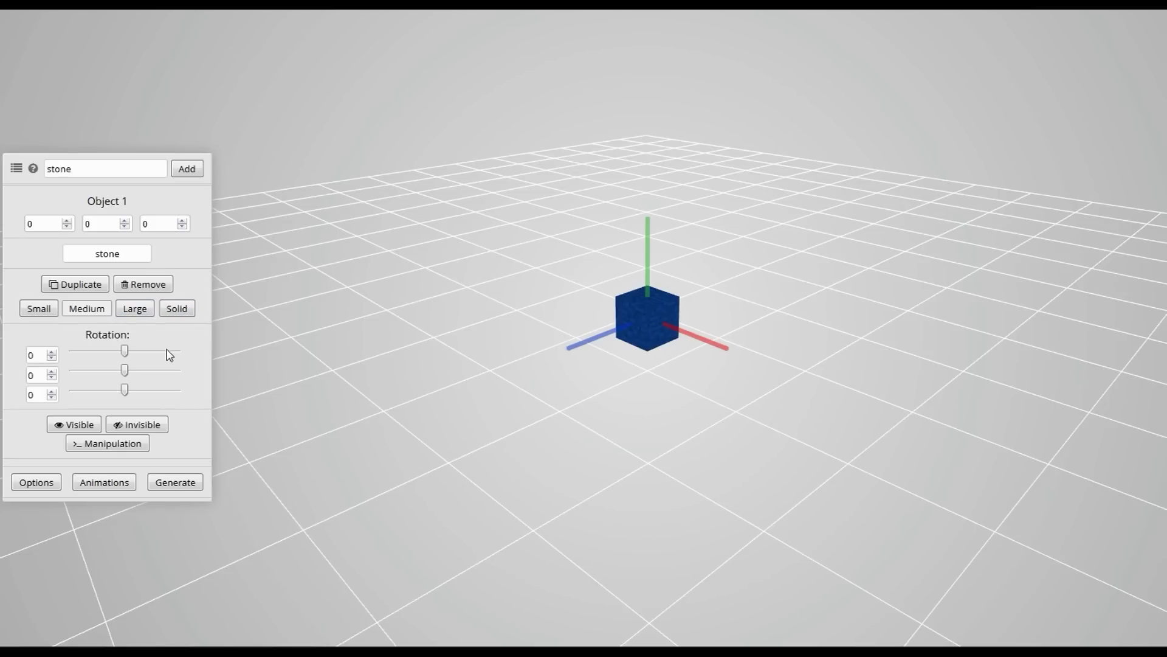
left_click(43, 316)
left_click(84, 318)
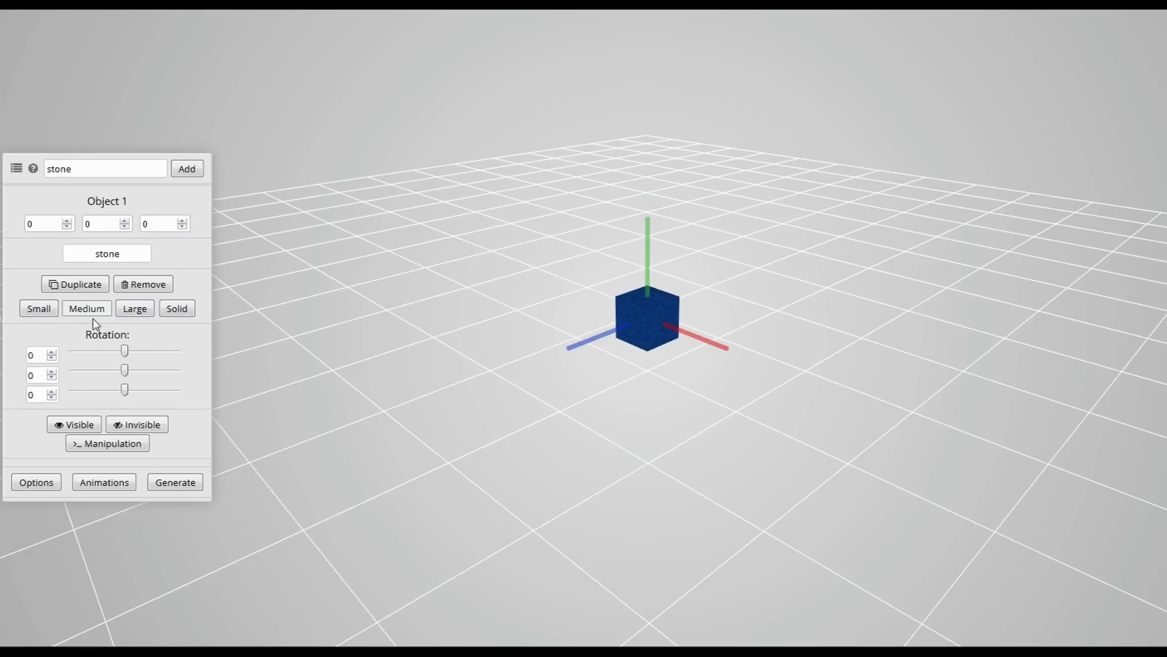
left_click(135, 309)
left_click(178, 310)
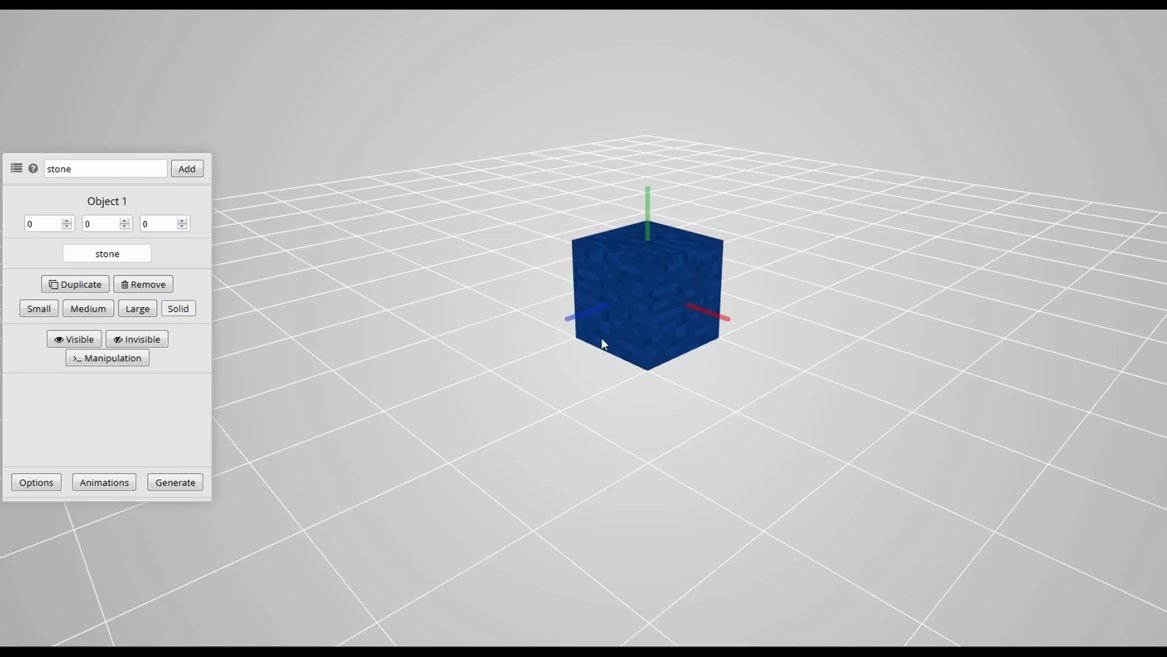
left_click(594, 367)
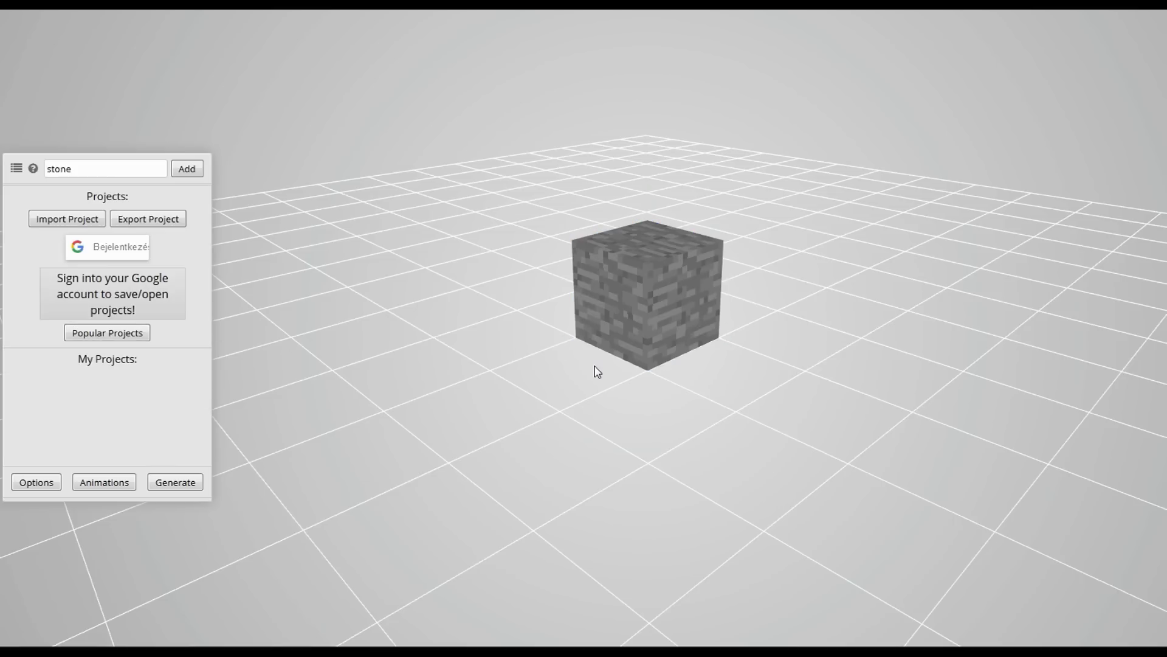
Step: Set the stone block's size to Medium
left_click(648, 332)
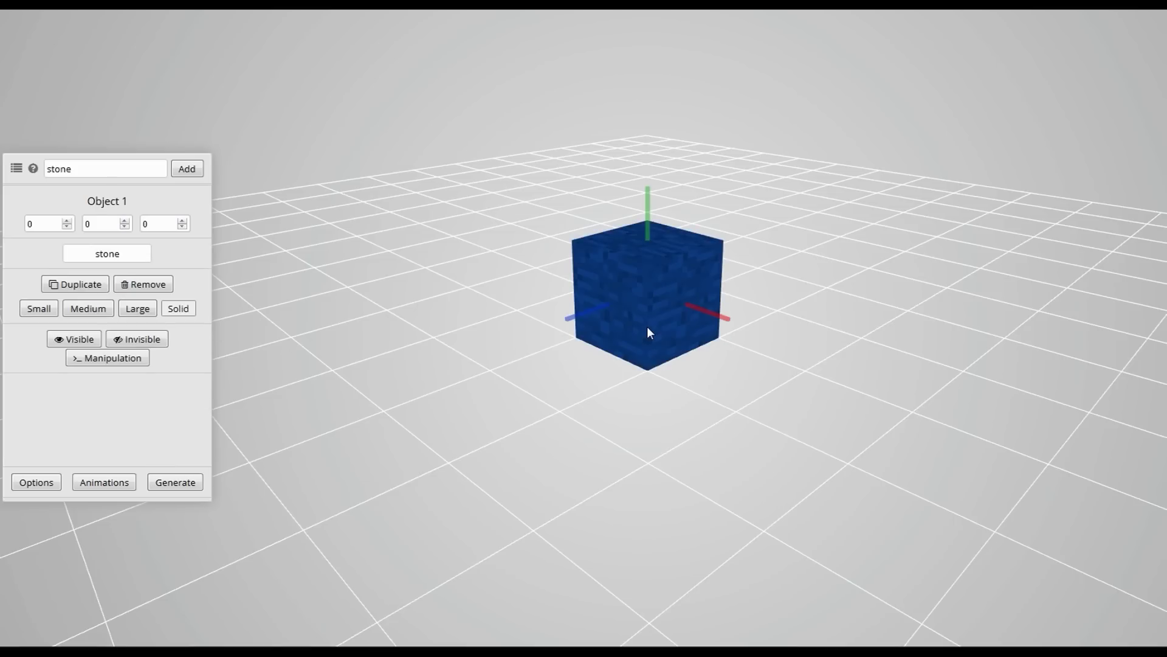
left_click(105, 316)
left_click(490, 405)
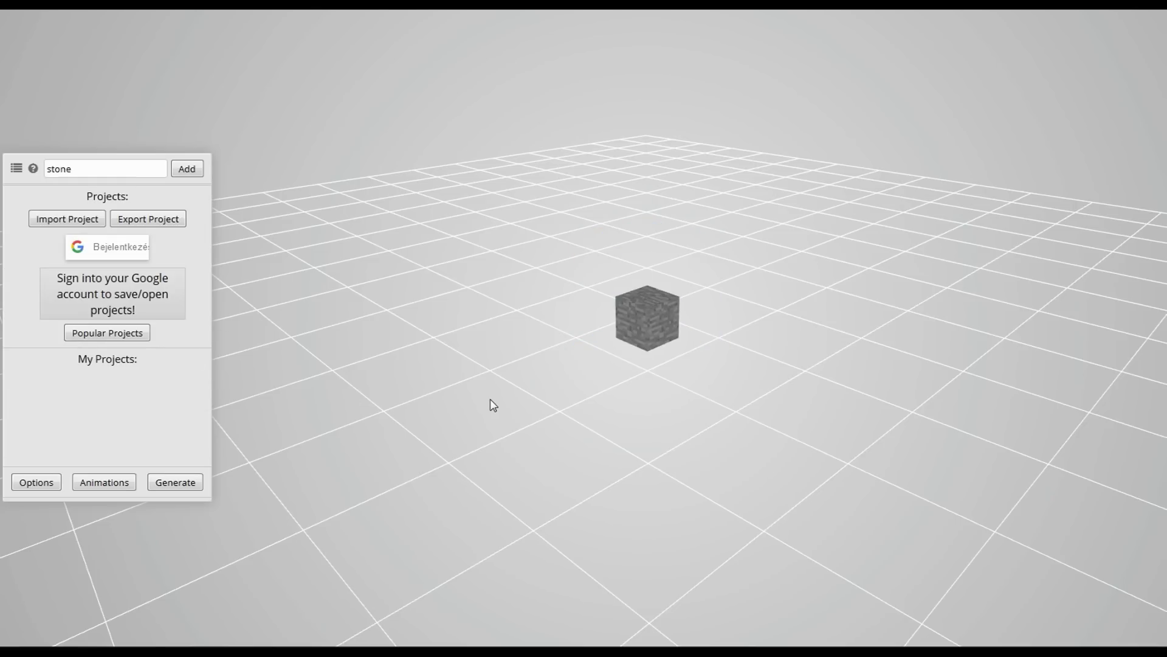
Step: Rotate the stone block by 55 on the first rotation axis and 45 on the second
left_click(624, 339)
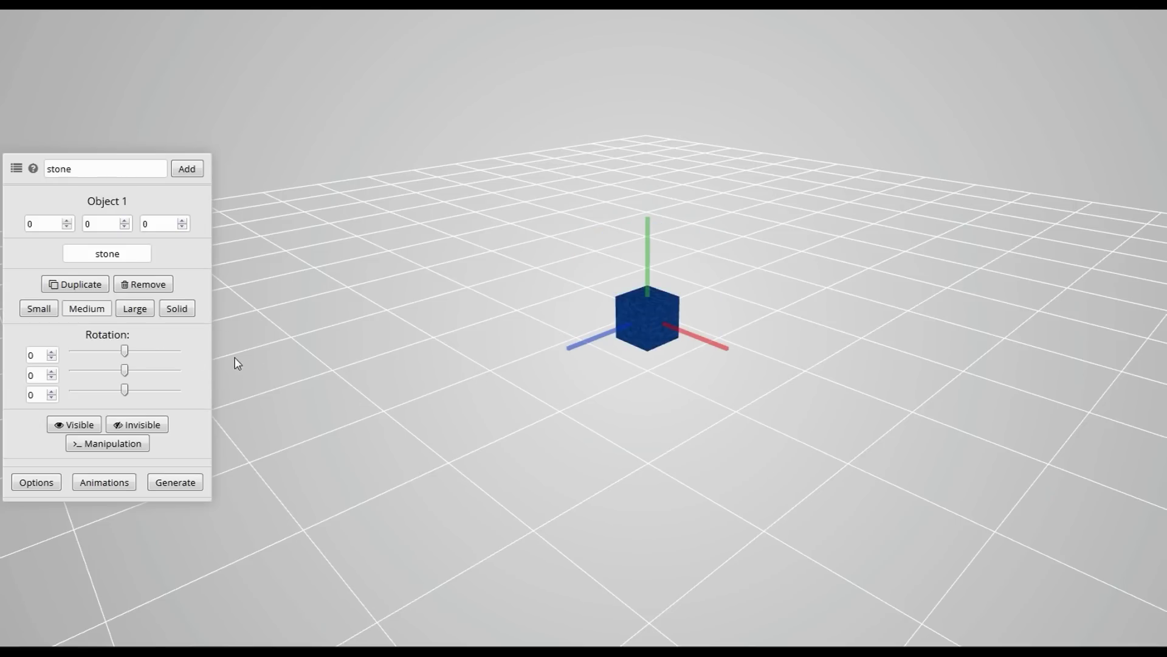
mouse_move(125, 358)
left_mouse_down()
mouse_move(144, 361)
mouse_move(137, 371)
left_mouse_up()
scroll(633, 334, "up", 5)
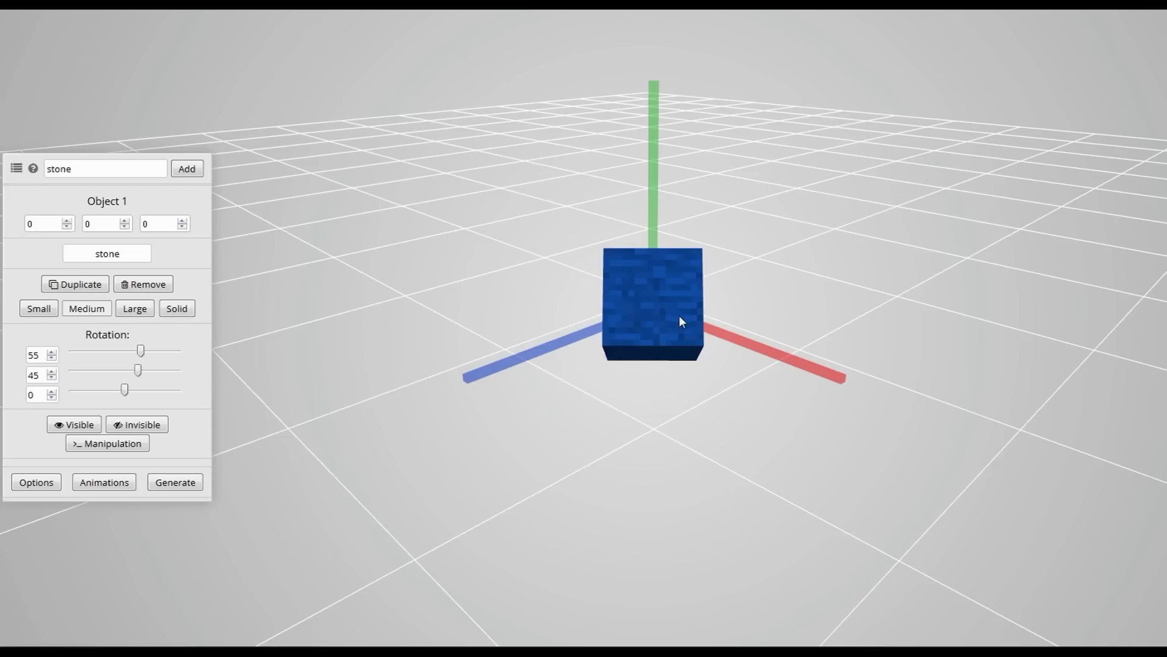
scroll(809, 273, "down", 2)
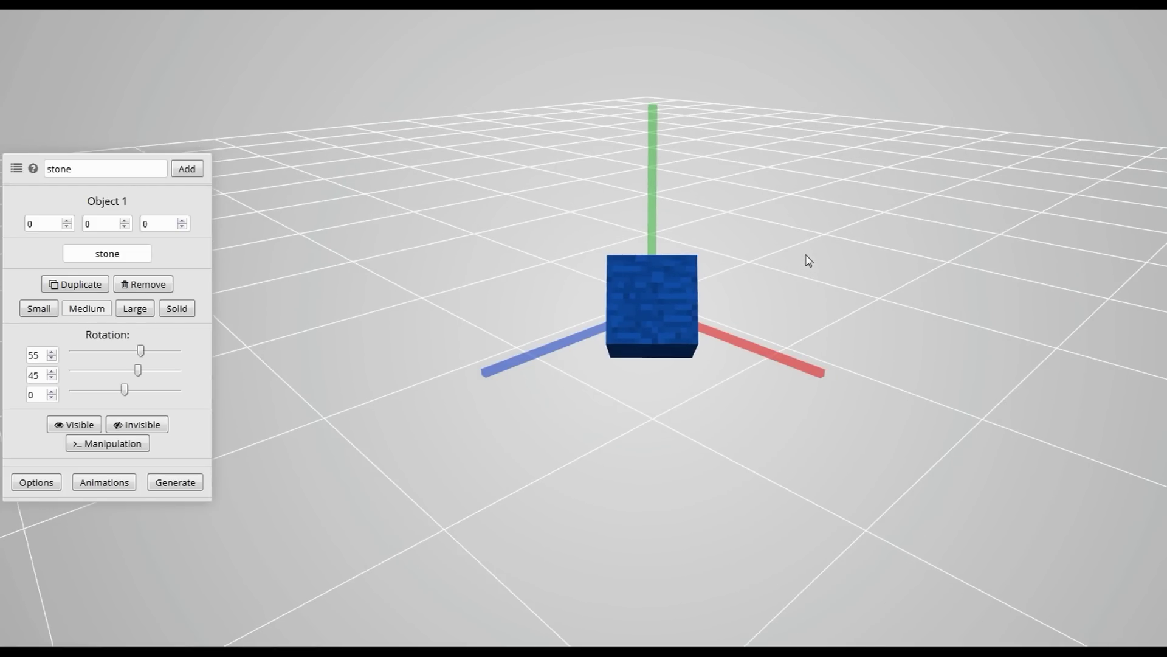
Step: Delete the rotated stone block from the scene
left_click(809, 260)
mouse_move(808, 257)
left_mouse_down()
mouse_move(743, 266)
mouse_move(561, 233)
mouse_move(617, 195)
mouse_move(776, 203)
mouse_move(804, 277)
left_mouse_up()
left_click_drag(977, 250, 742, 211)
left_click_drag(573, 258, 842, 259)
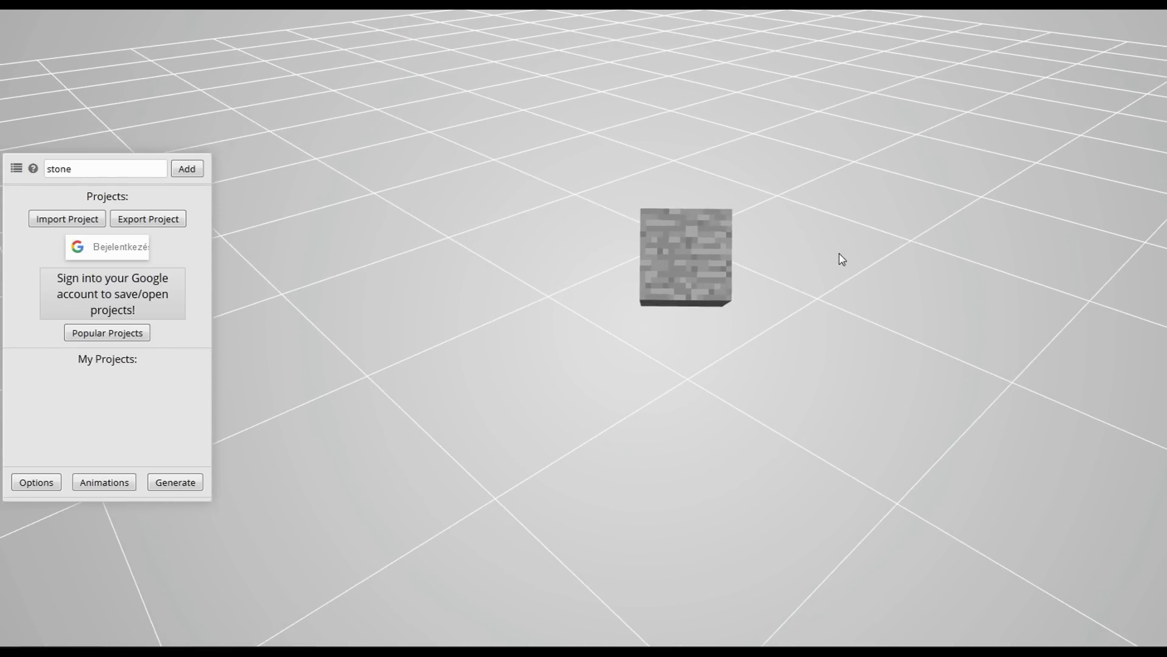
left_click(706, 278)
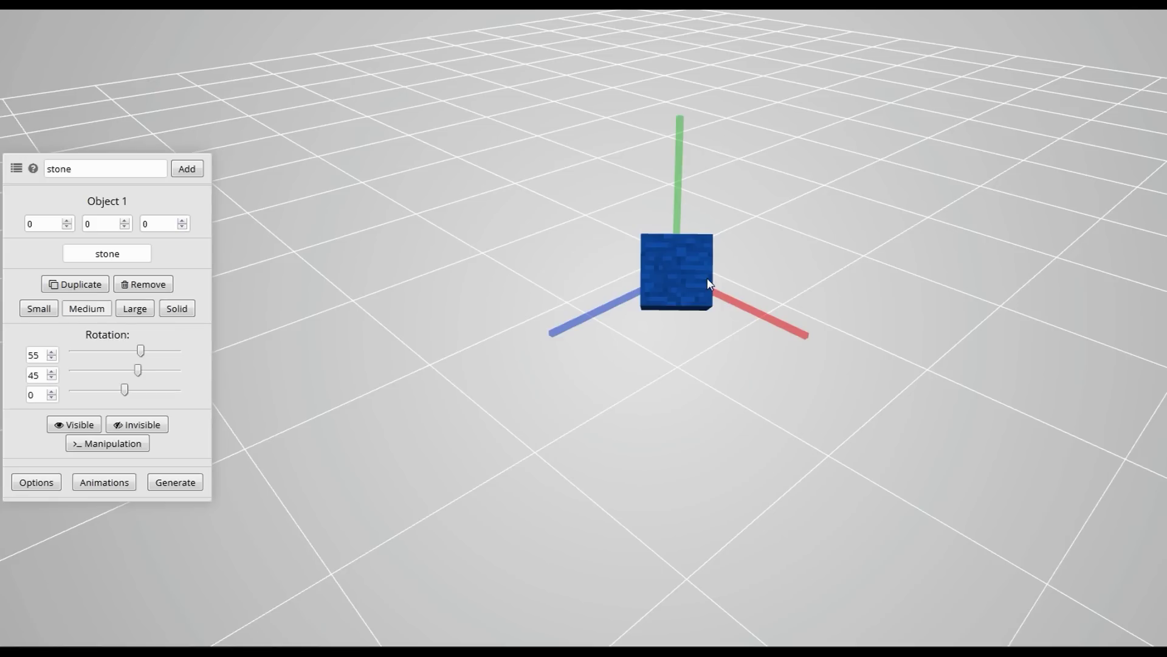
key("Delete")
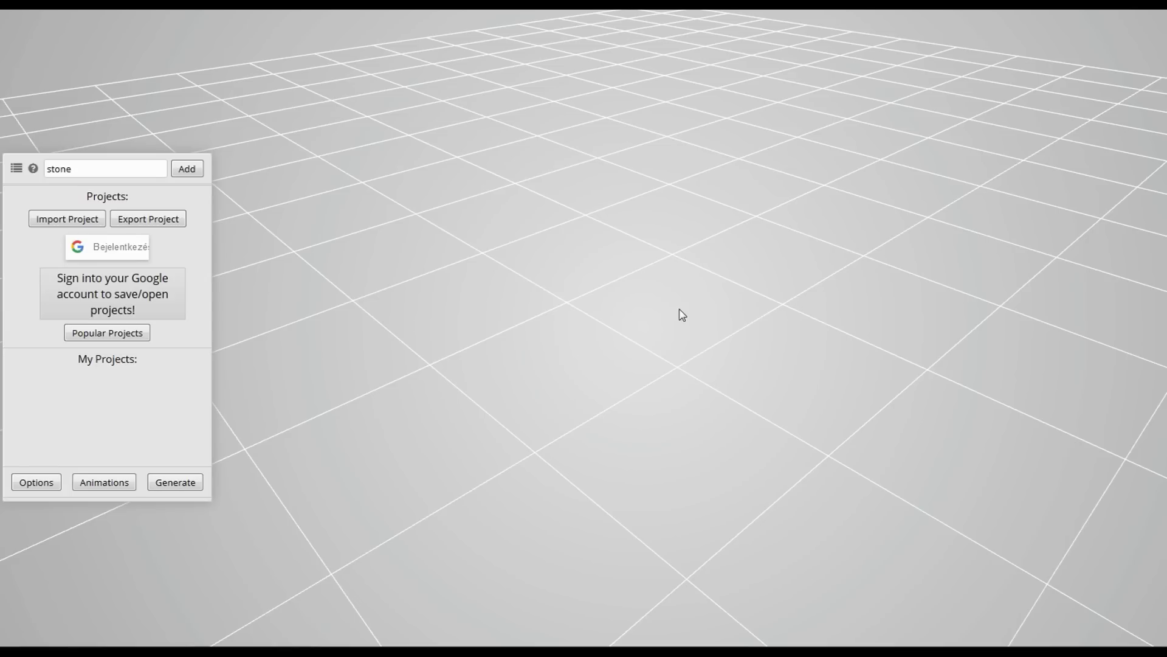
Step: Add a block with the id diamond_block to the empty scene
scroll(676, 303, "down", 10)
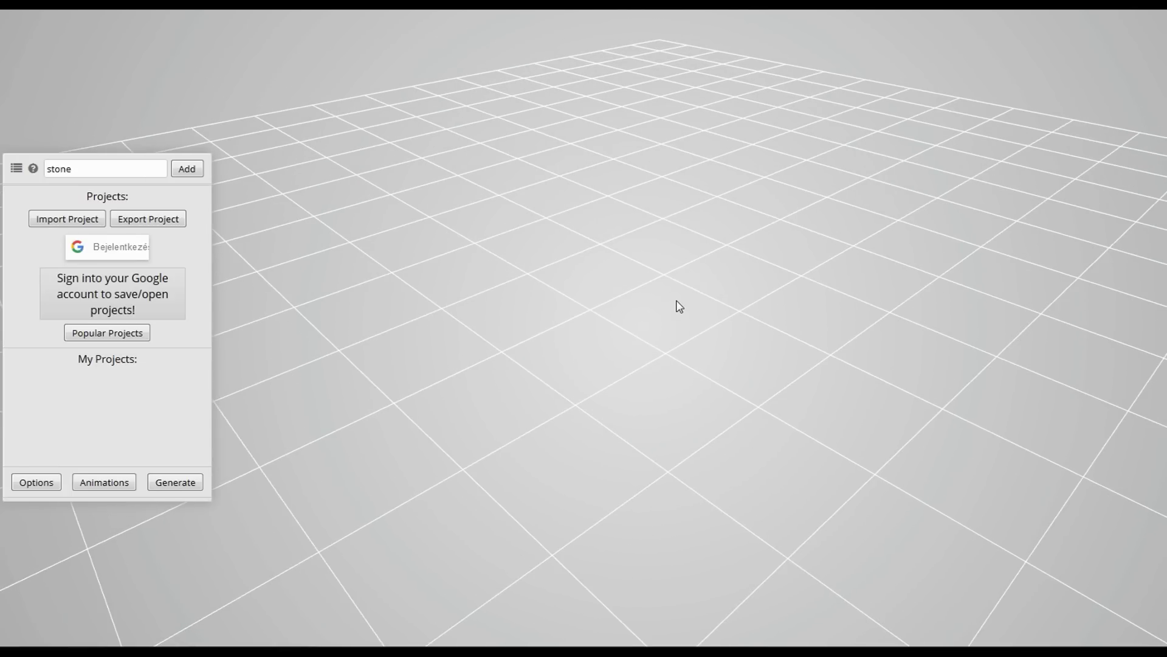
scroll(675, 304, "up", 4)
left_click_drag(675, 303, 631, 270)
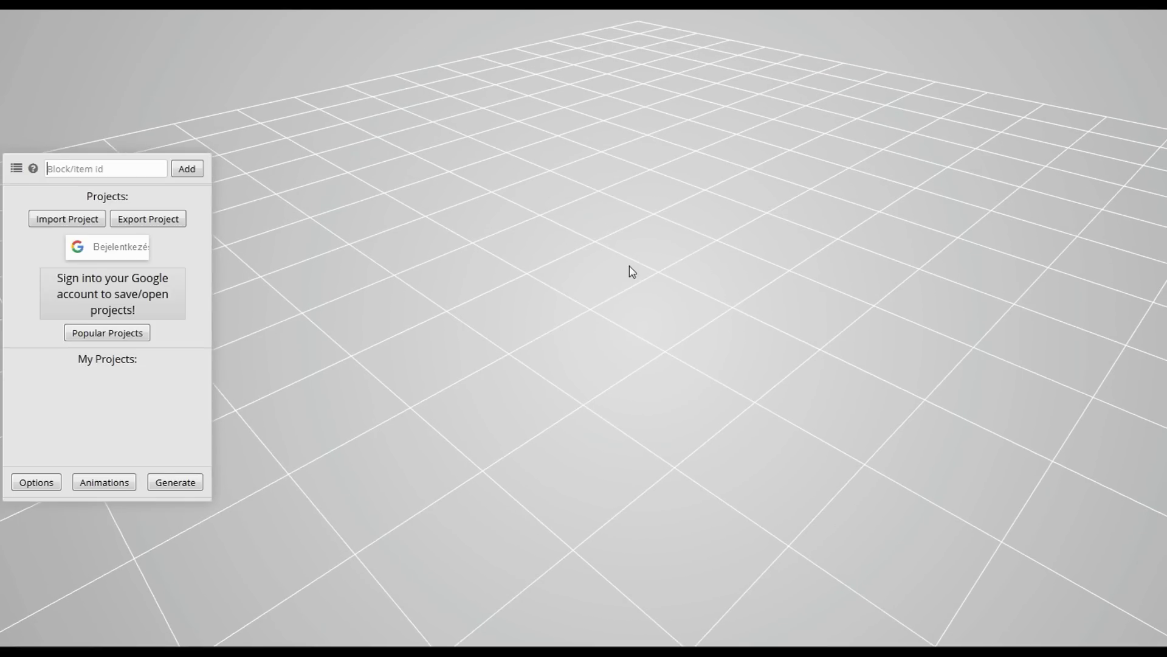
left_click(134, 172)
type("dia")
type("m")
key("BackSpace")
type("amond_")
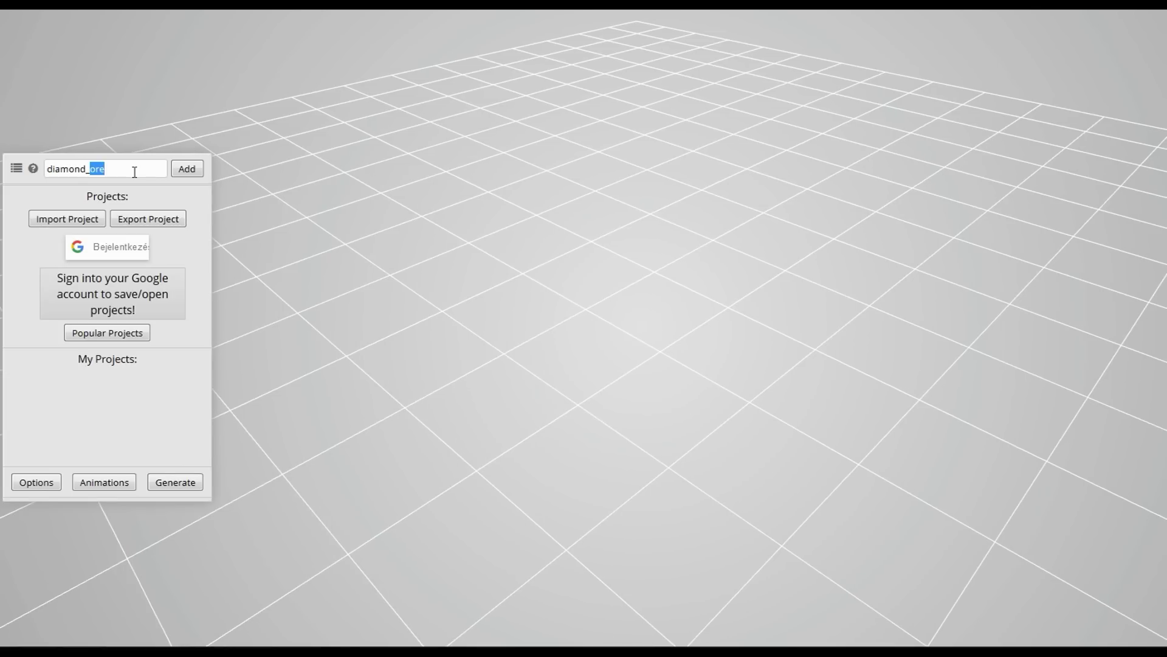
type("block")
left_click(194, 173)
left_click(727, 333)
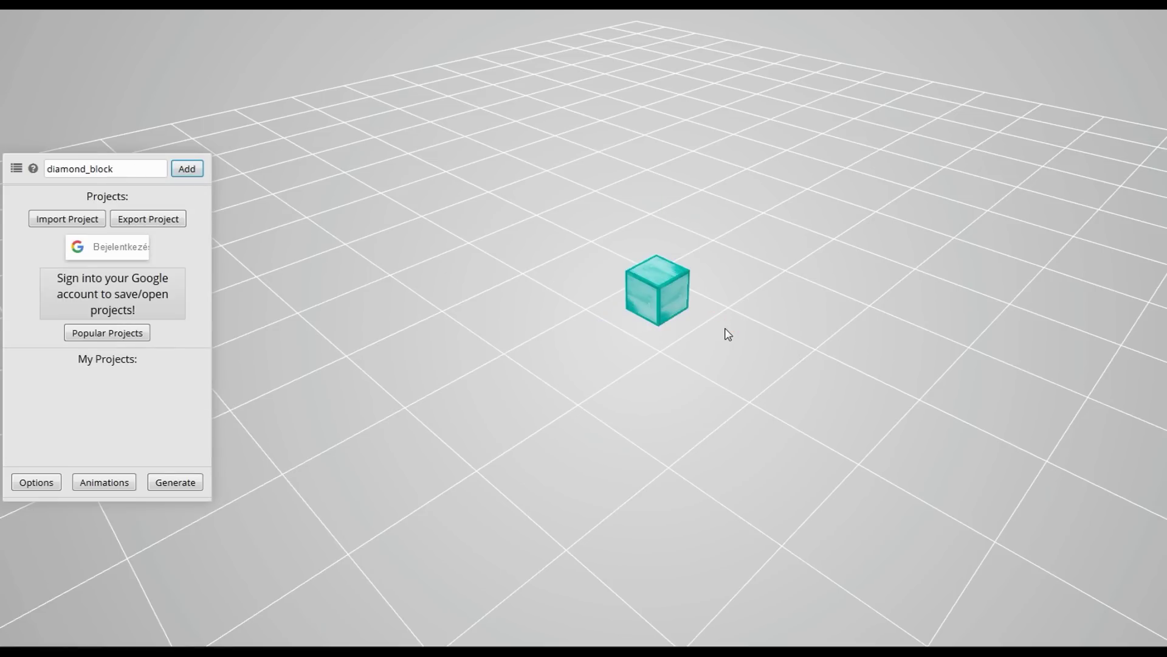
Step: Add a second diamond_block and set its size to Small
left_click(672, 318)
left_click(679, 390)
left_click_drag(700, 305, 741, 285)
scroll(760, 274, "up", 5)
scroll(865, 200, "up", 4)
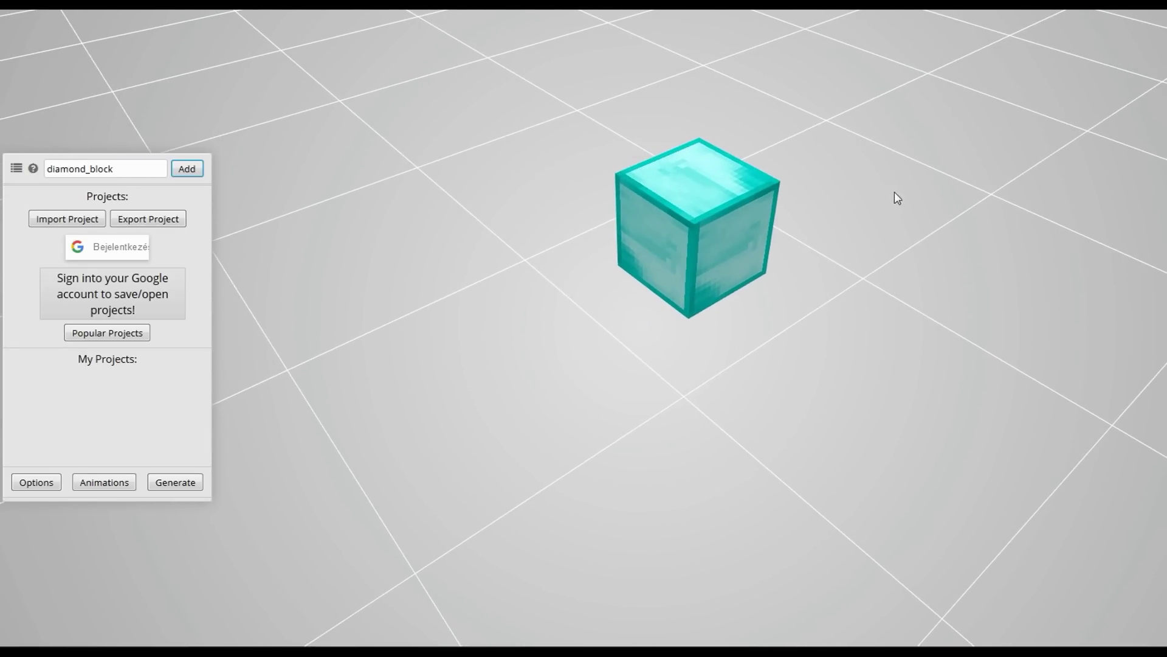
scroll(851, 206, "down", 4)
left_click(578, 253)
left_click(187, 170)
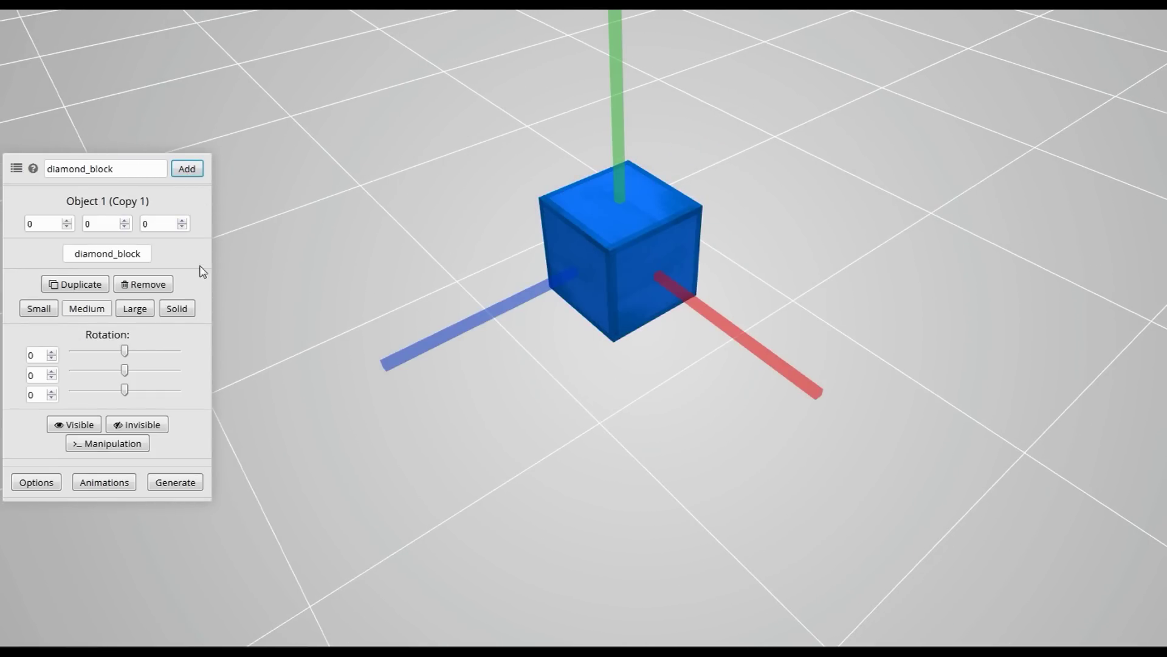
left_click(38, 308)
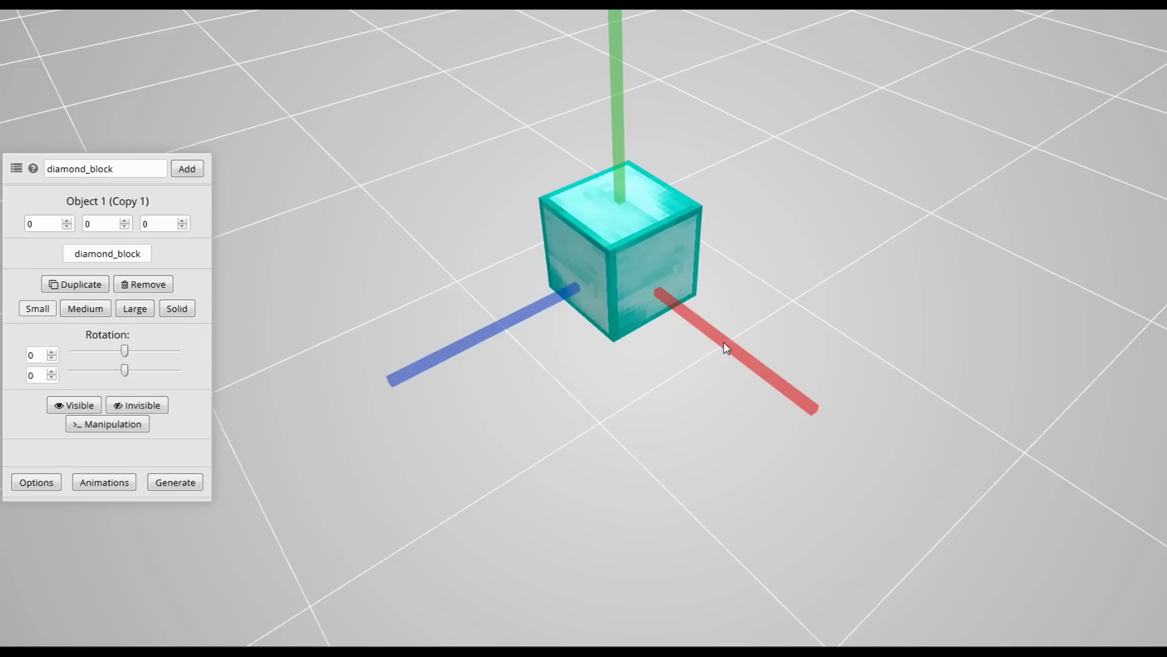
Step: Move the small diamond block to X 0.125 and Y 0.07813 so it protrudes from the medium block's side
left_click_drag(731, 348, 759, 367)
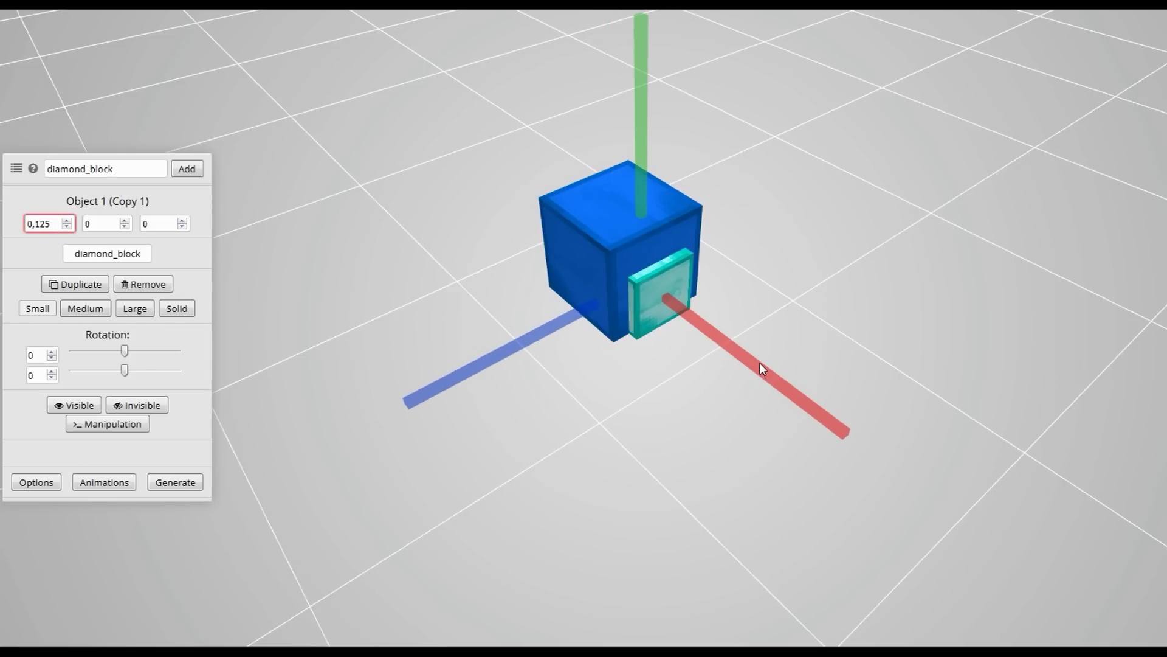
left_click_drag(636, 151, 643, 134)
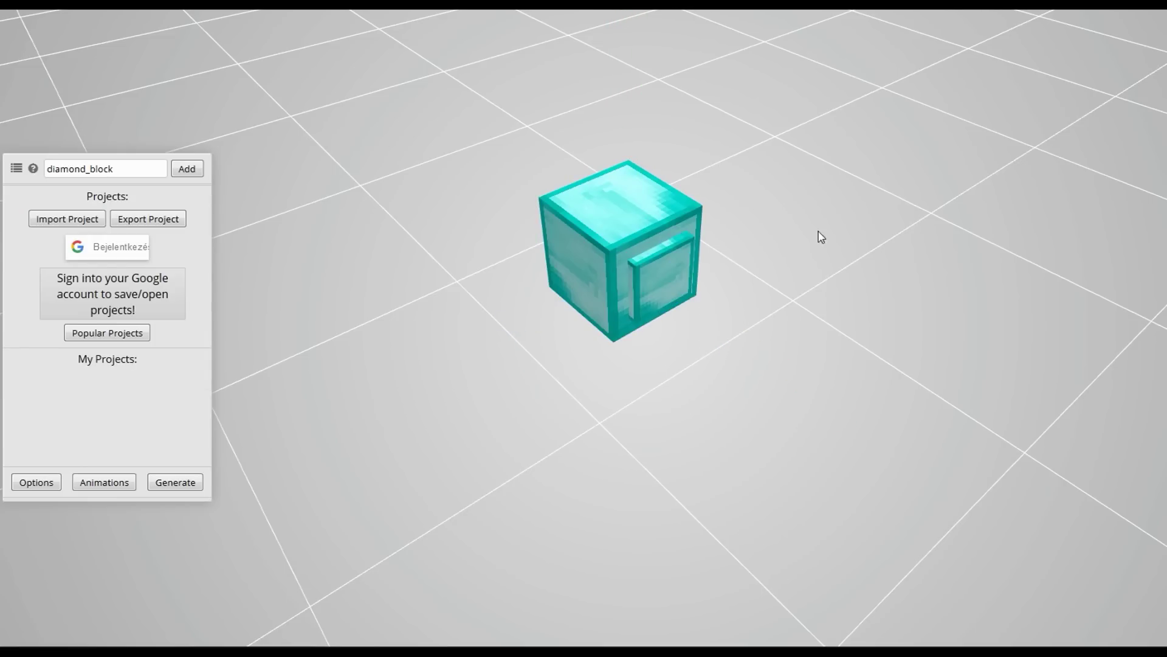
left_click_drag(818, 235, 881, 255)
Step: Raise the medium diamond block slightly along the Y axis
left_click(626, 187)
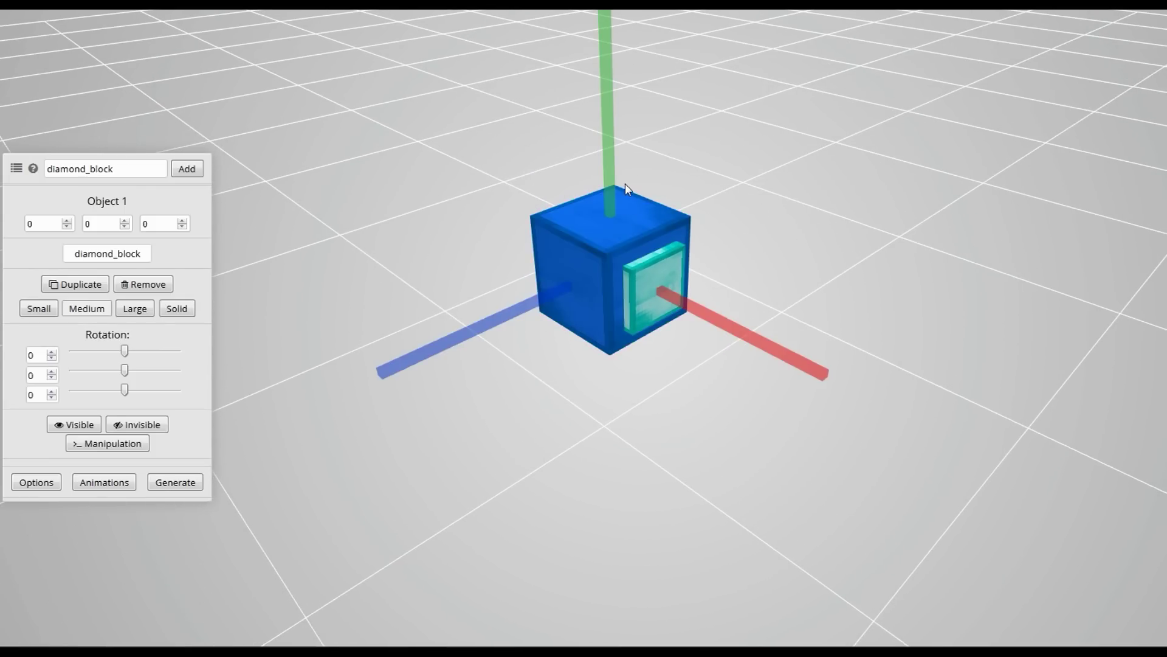
left_click_drag(608, 181, 617, 167)
left_click(644, 279)
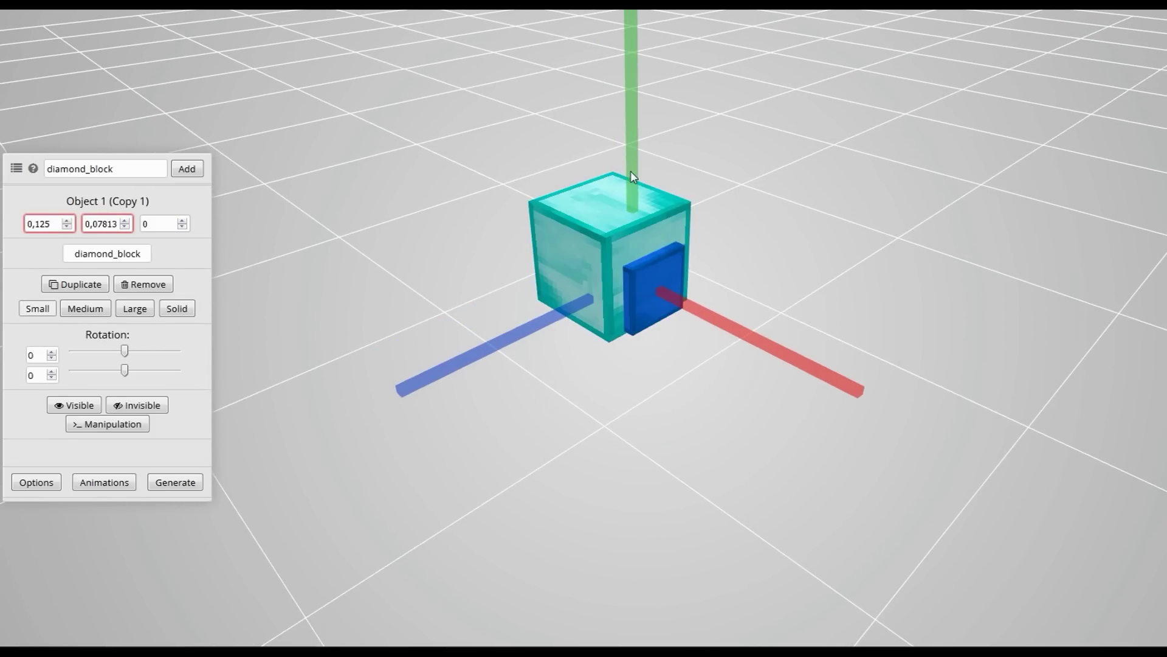
Step: Add a third diamond_block to the scene
left_click_drag(776, 219, 889, 158)
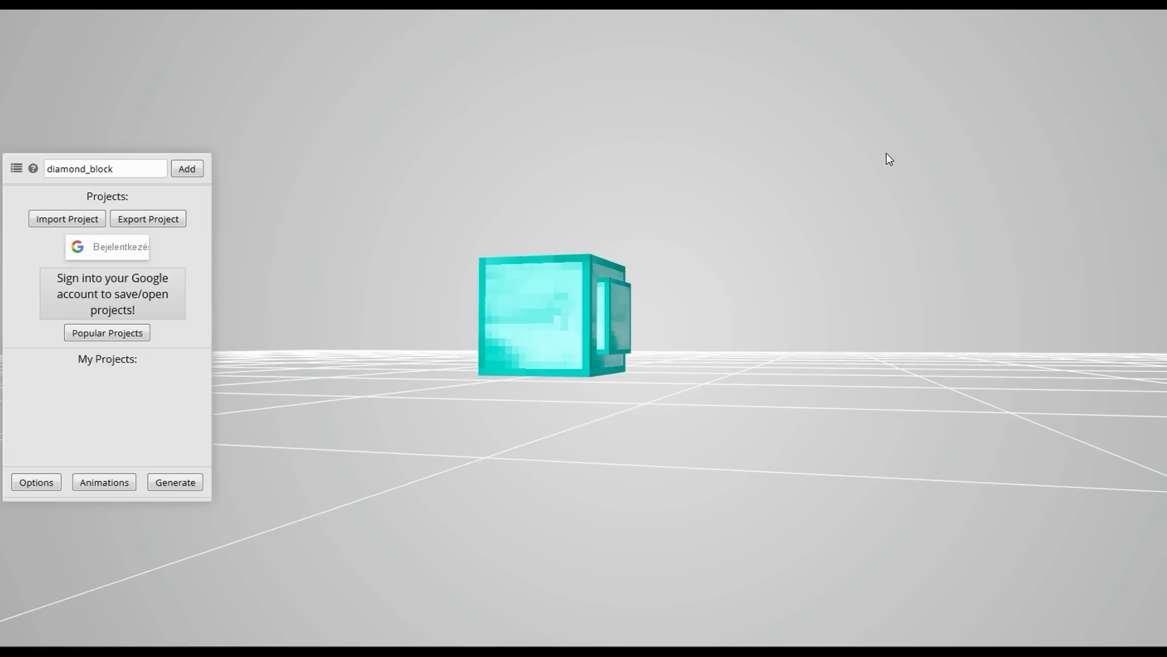
left_click(187, 169)
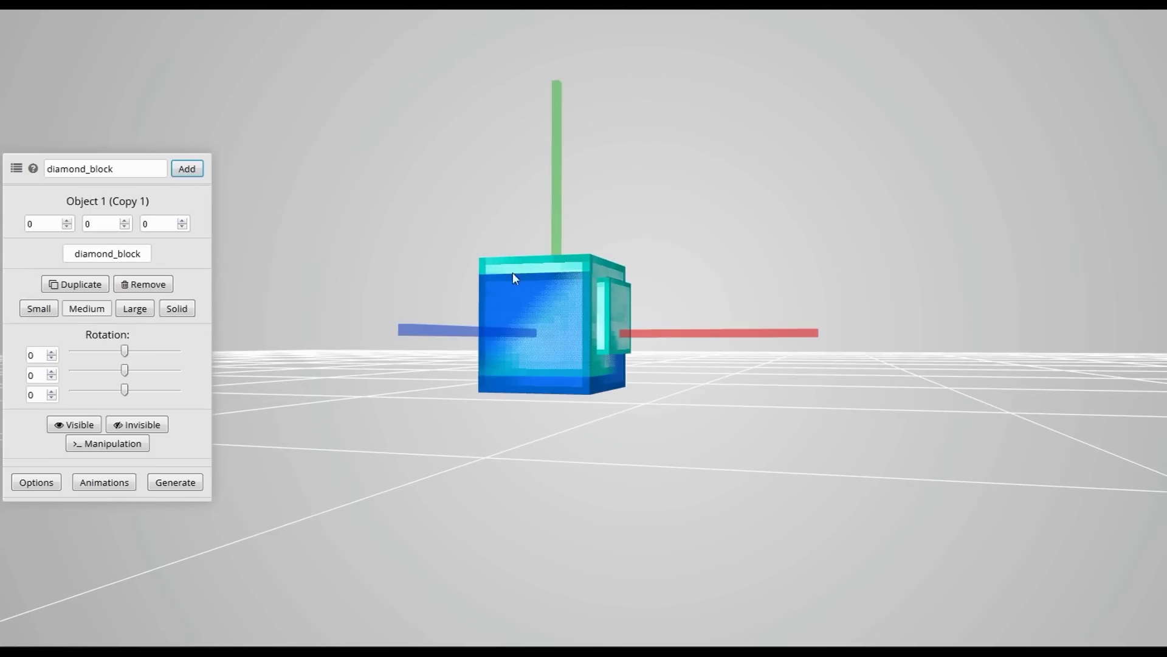
Step: Set the third diamond block's size to Small and nudge it along the Y axis so it protrudes from the medium block's underside
left_click(48, 315)
left_click_drag(553, 196, 557, 192)
left_click_drag(737, 252, 782, 298)
mouse_move(680, 307)
left_mouse_down()
mouse_move(759, 313)
mouse_move(693, 302)
left_mouse_up()
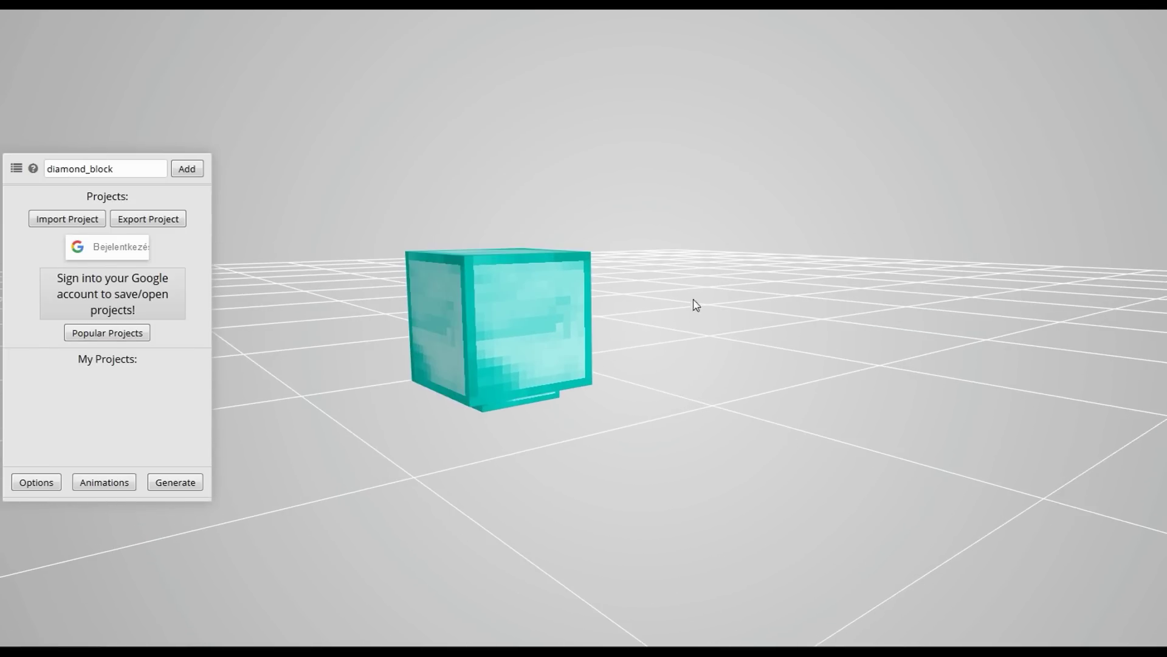
Step: Add another Small diamond_block, raise it along Y and shift it along X so it protrudes opposite the first side block
left_click(192, 174)
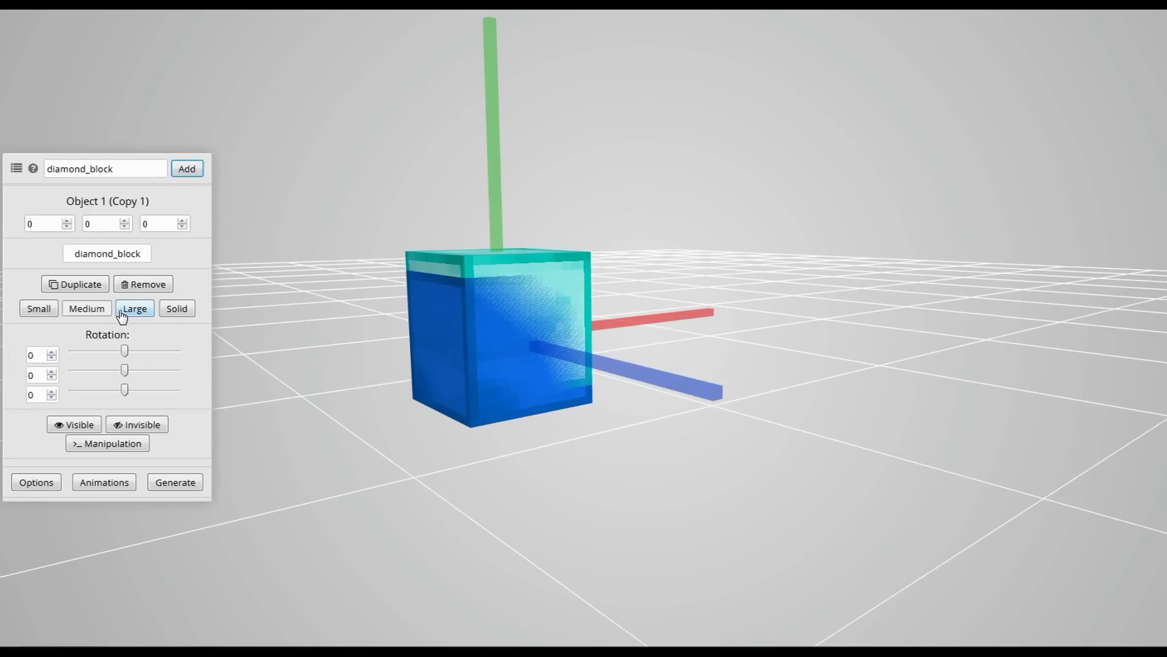
left_click(53, 310)
left_click_drag(501, 194, 503, 163)
left_click_drag(649, 316, 603, 308)
left_click_drag(455, 183, 458, 175)
left_click(622, 200)
left_click_drag(671, 206, 385, 217)
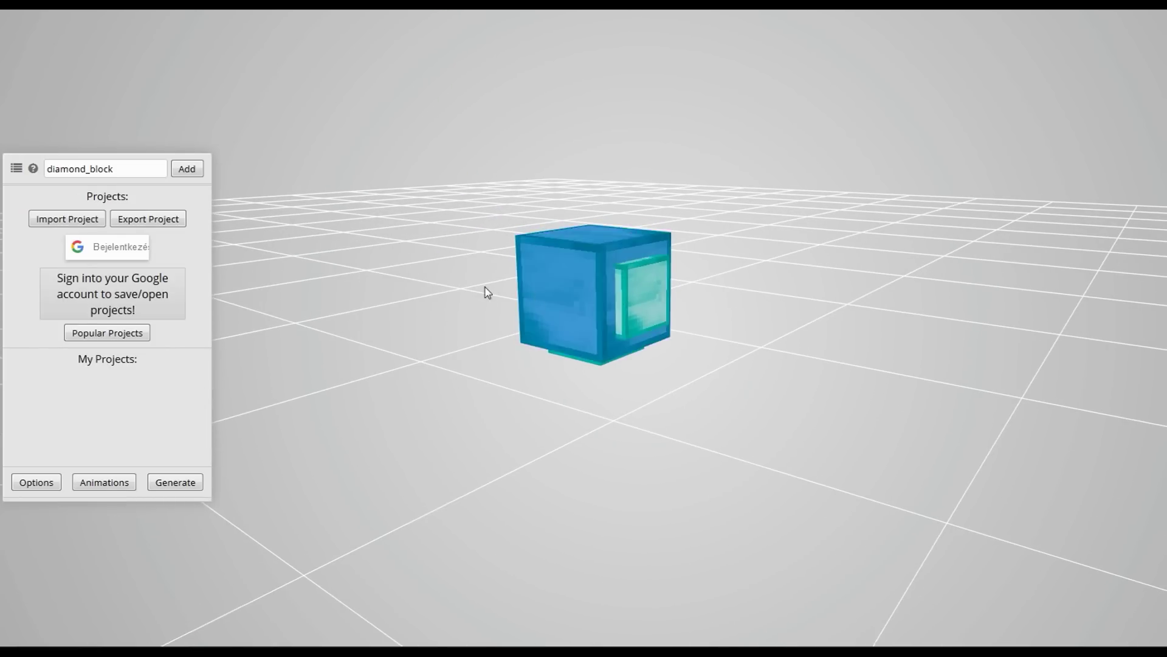
Step: Add another Small diamond_block and move it to Y 0.14063 and Z 0.125 so it protrudes from an adjacent side
left_click(196, 173)
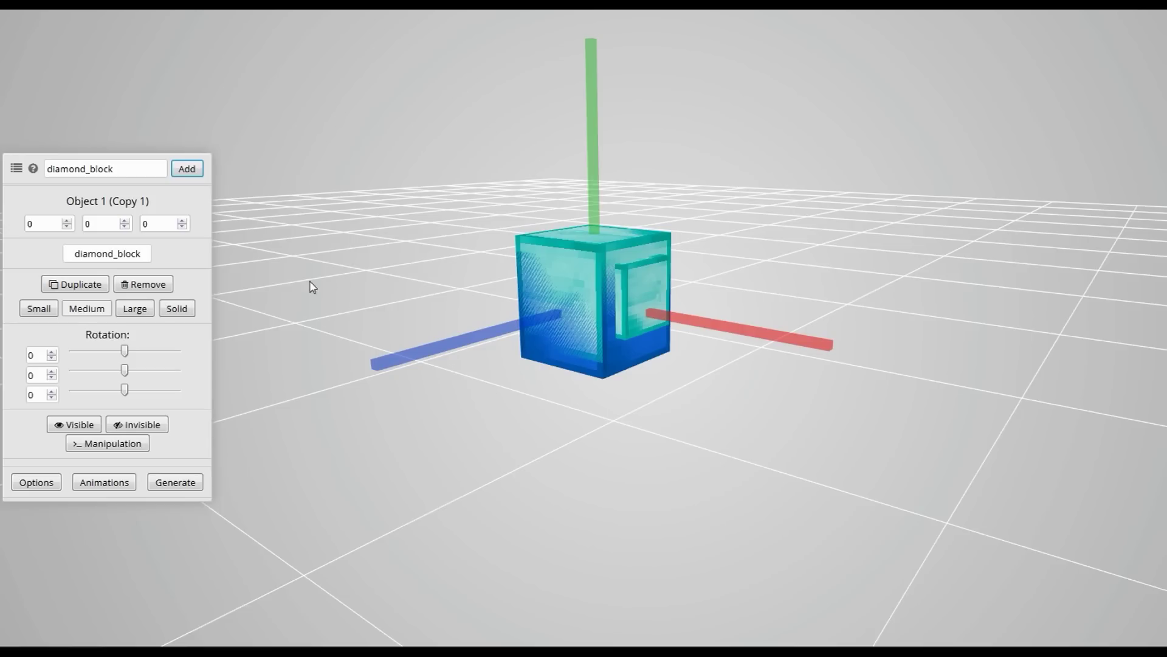
left_click(47, 313)
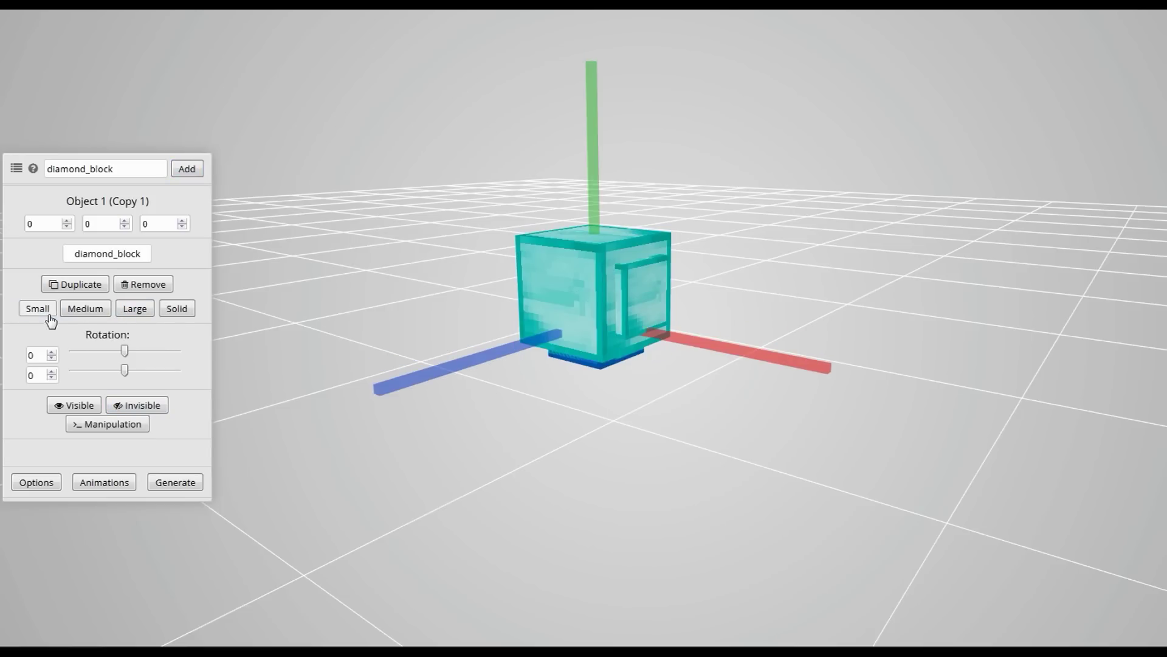
left_click_drag(590, 179, 588, 142)
left_click_drag(453, 323, 414, 334)
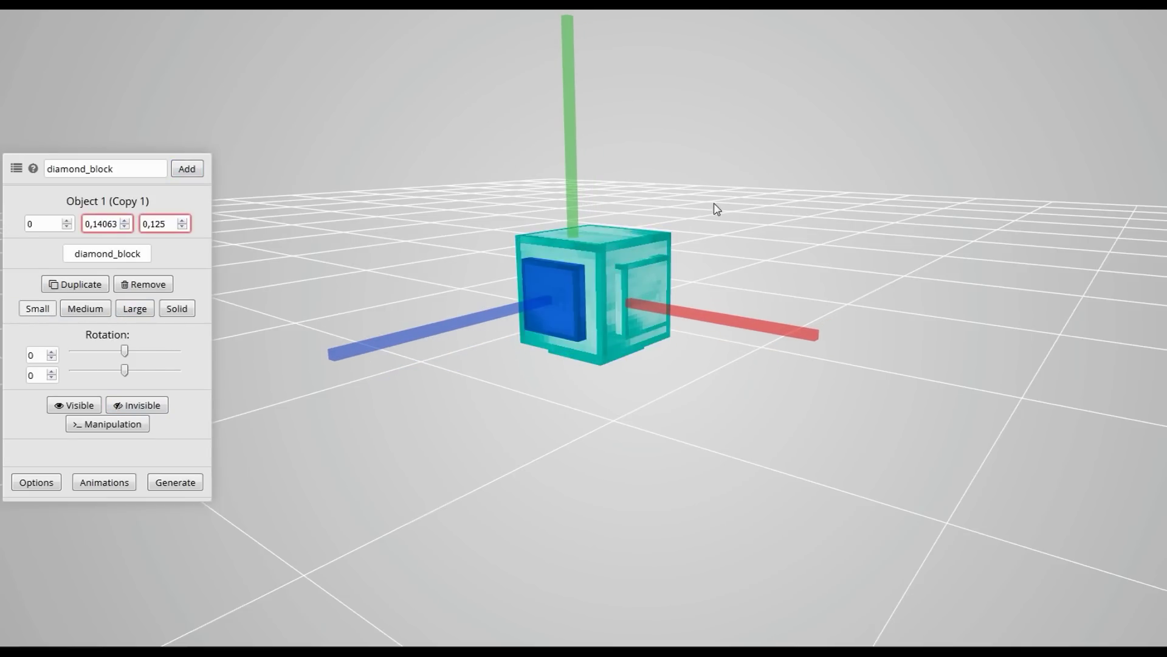
left_click_drag(714, 204, 454, 177)
Step: Add a Small diamond_block and move it in the opposite Z direction so it protrudes from the medium block's remaining side
left_click(671, 294)
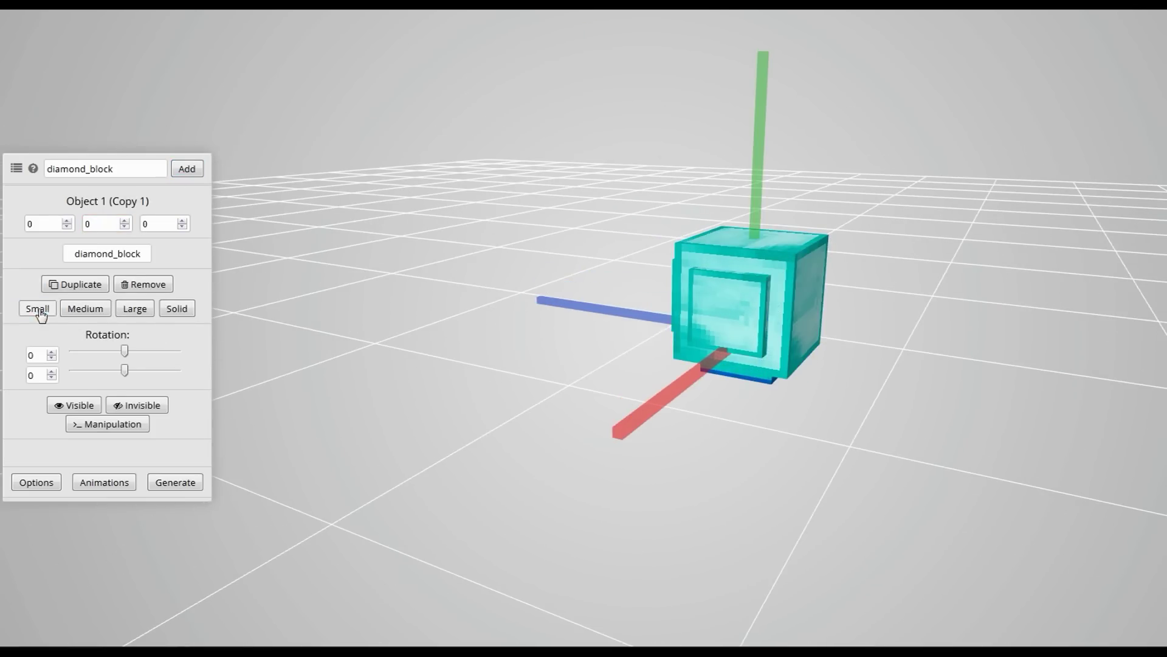
left_click_drag(590, 288, 632, 280)
left_click_drag(791, 180, 694, 177)
left_click(767, 340)
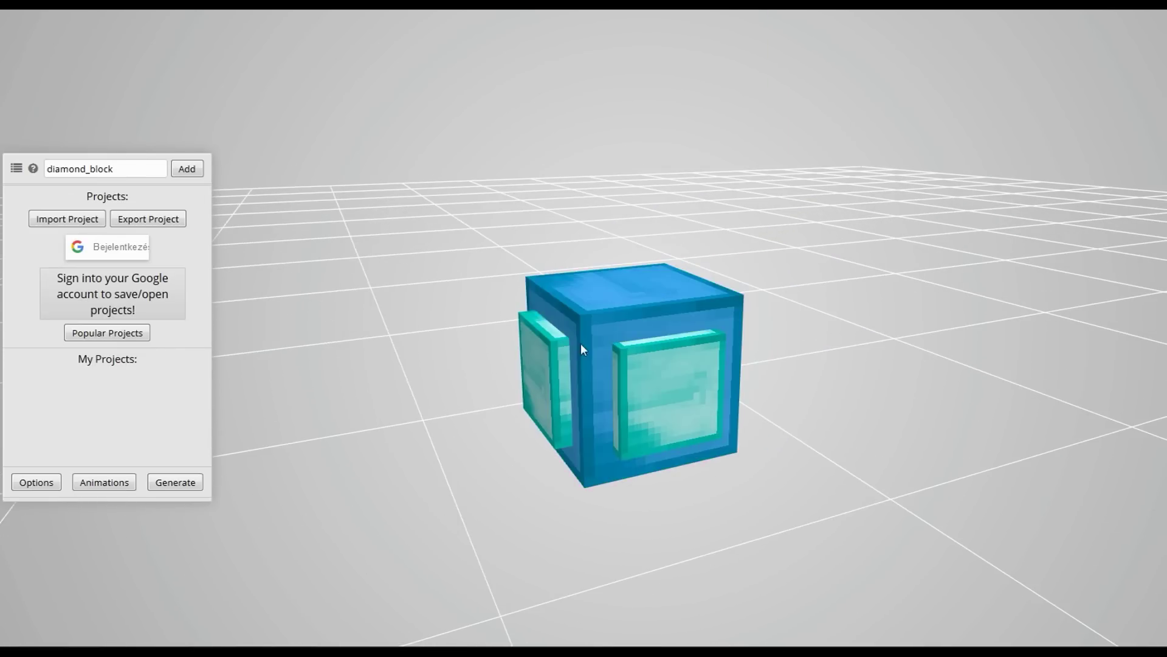
Step: Add a Small diamond_block and raise it along the Y axis so it protrudes from the top of the medium block
left_click(189, 170)
left_click(37, 312)
left_click_drag(626, 216, 630, 125)
left_click(663, 144)
Step: Add a stick, raise it to about Y 0.40625 and shift it along the X axis so it stands on the top block
left_click(159, 169)
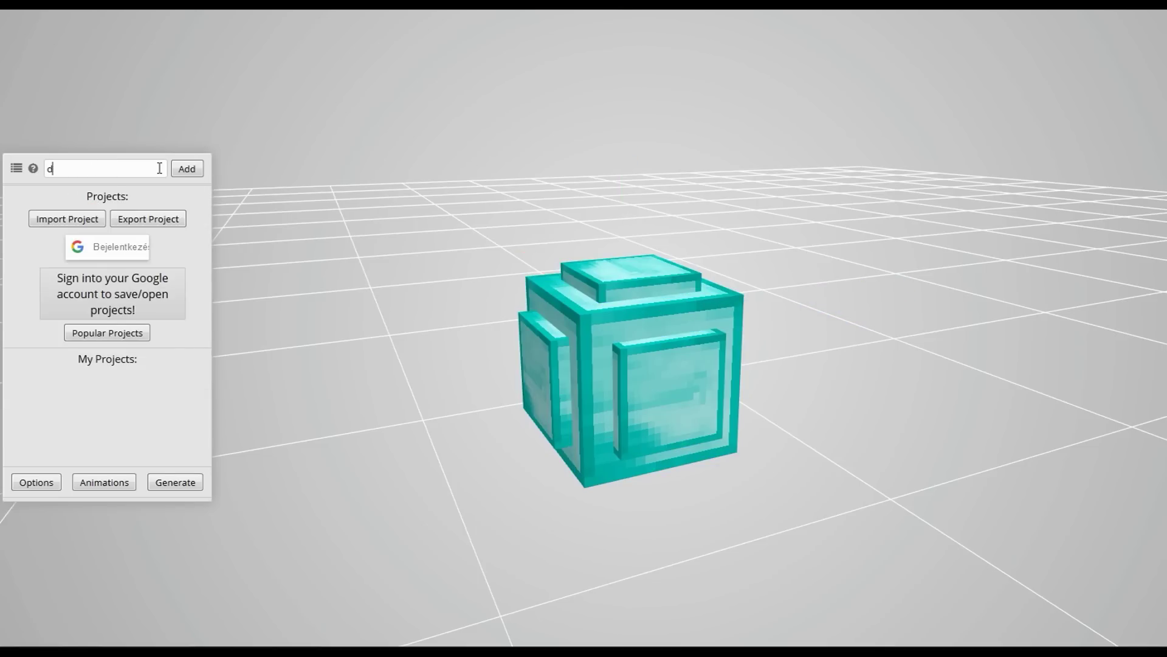
key("Return")
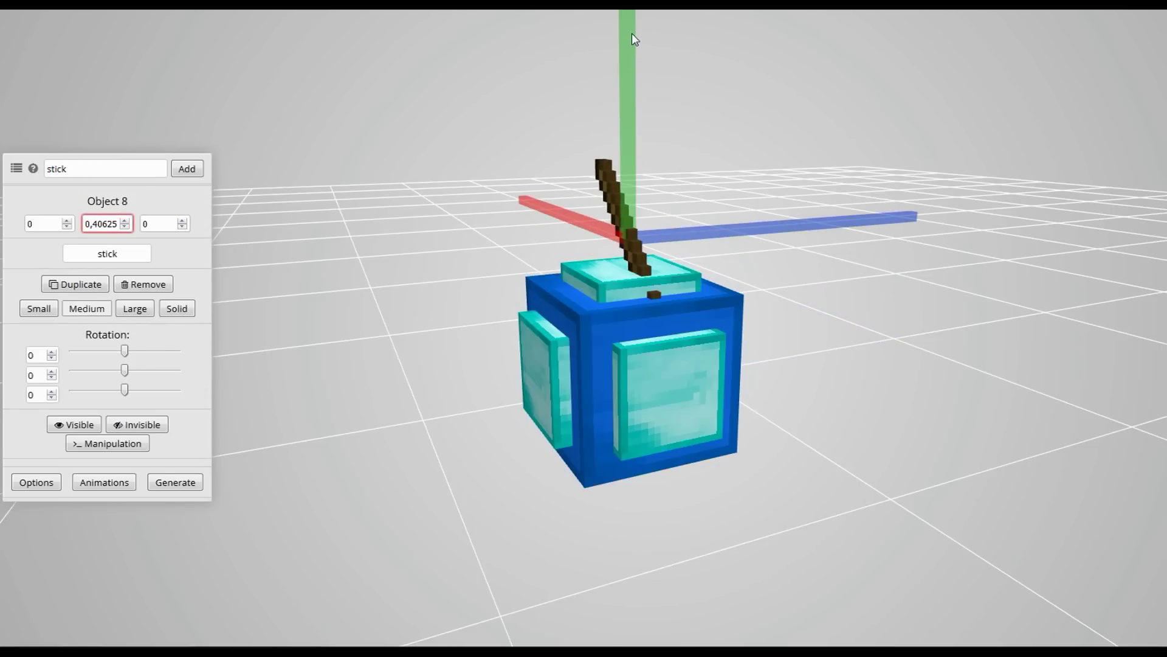
left_click_drag(828, 117, 514, 145)
left_click(696, 259)
left_click_drag(790, 273, 816, 268)
left_click(862, 226)
left_click_drag(863, 228, 869, 215)
Step: Add tallgrass:2 as a Small object, raise it to Y 0.4375 and tilt it about 40 degrees as a leaf beside the stick
key("BackSpace")
key("BackSpace")
type("tallgrass:0")
key("Right")
key("BackSpace")
type("3")
key("Return")
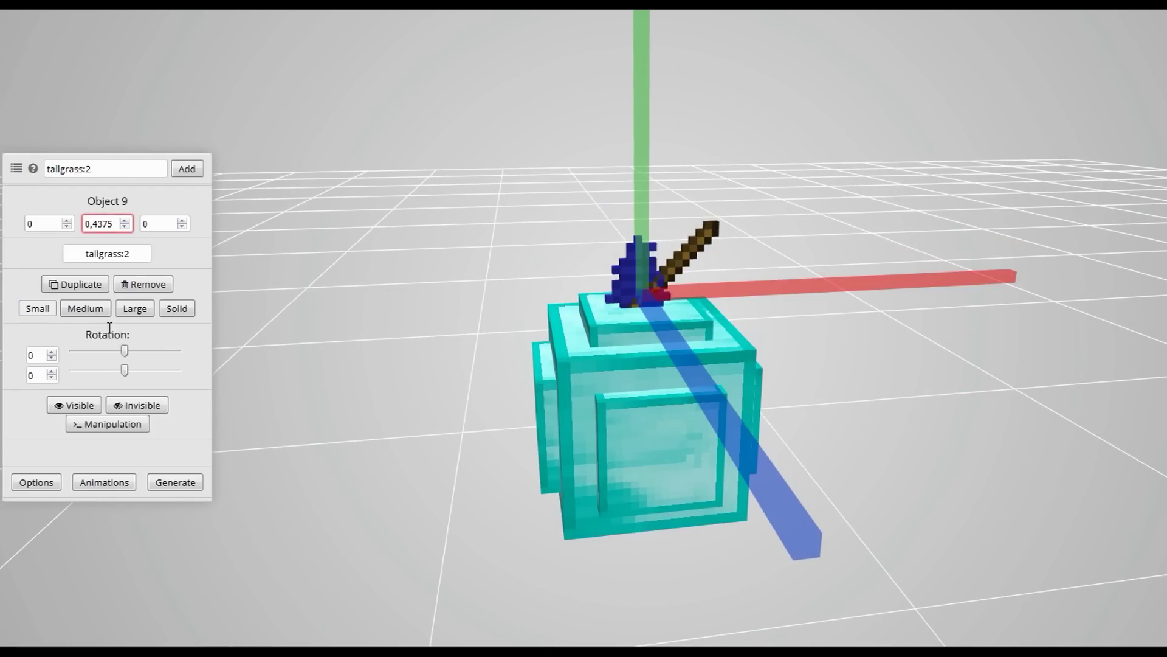
mouse_move(124, 351)
left_mouse_down()
mouse_move(137, 371)
mouse_move(114, 351)
left_mouse_up()
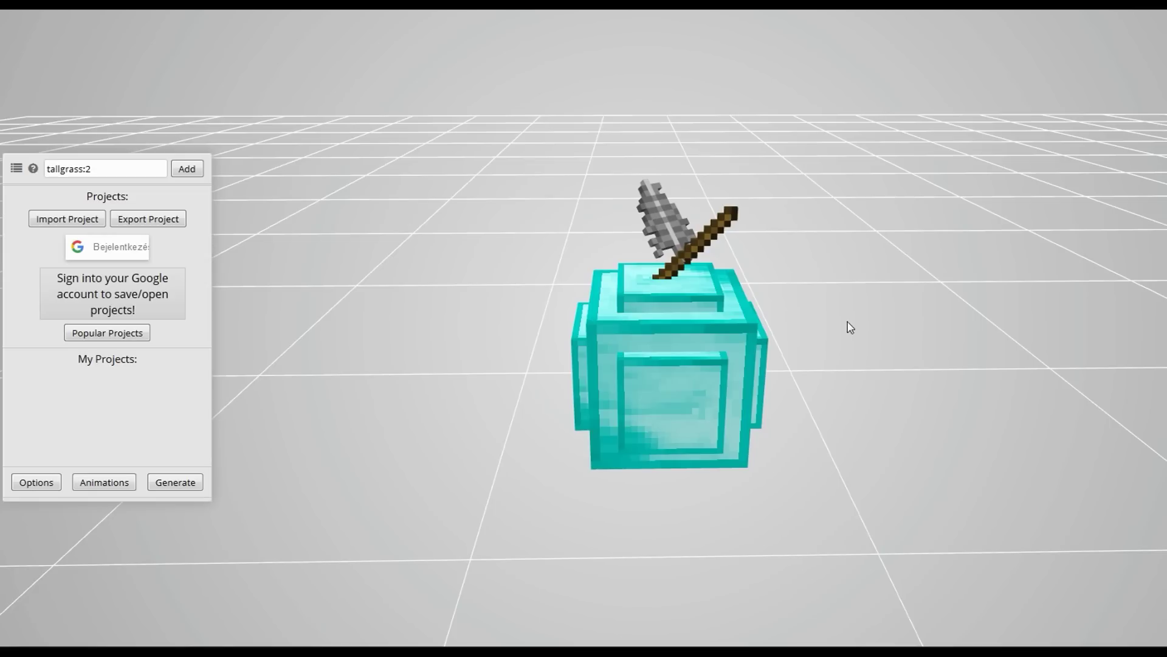
Step: Generate the model's Single command and review the summon and destroy commands
left_click(166, 490)
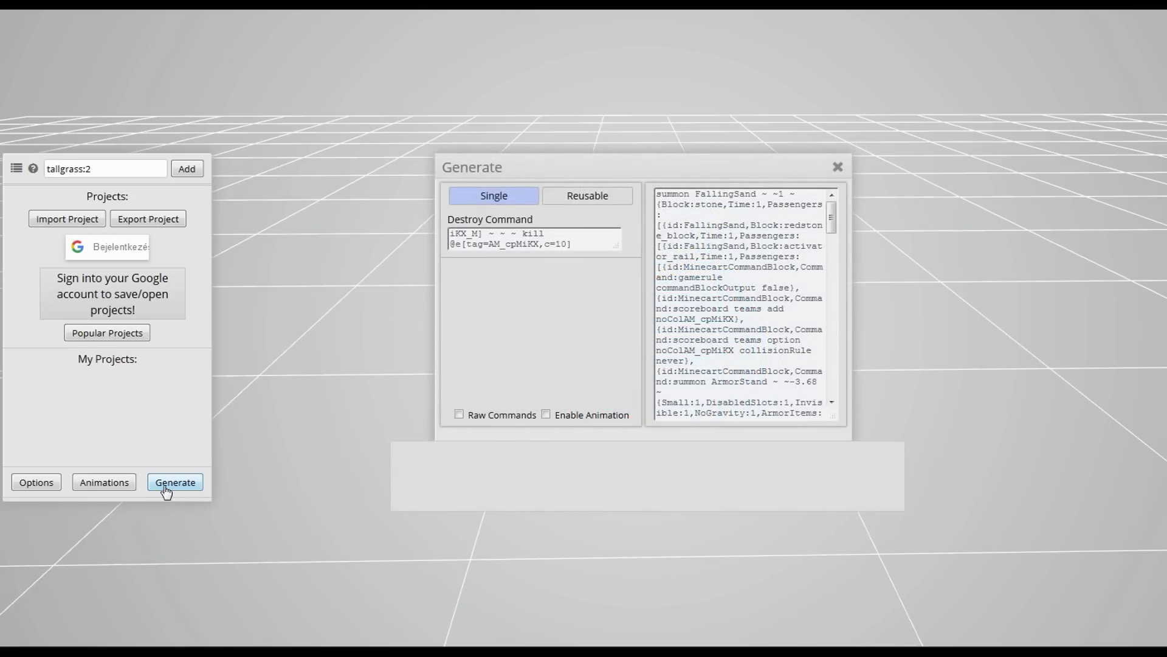
mouse_move(831, 217)
left_mouse_down()
mouse_move(804, 334)
mouse_move(829, 389)
mouse_move(840, 226)
left_mouse_up()
left_click(778, 244)
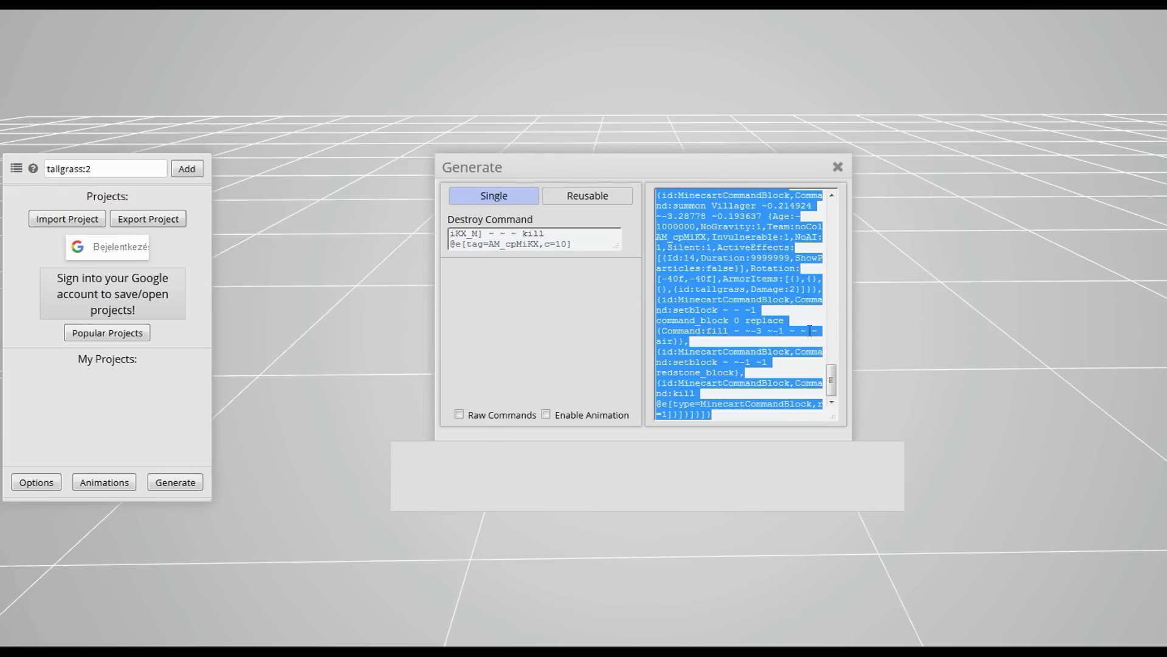
left_click_drag(831, 381, 843, 200)
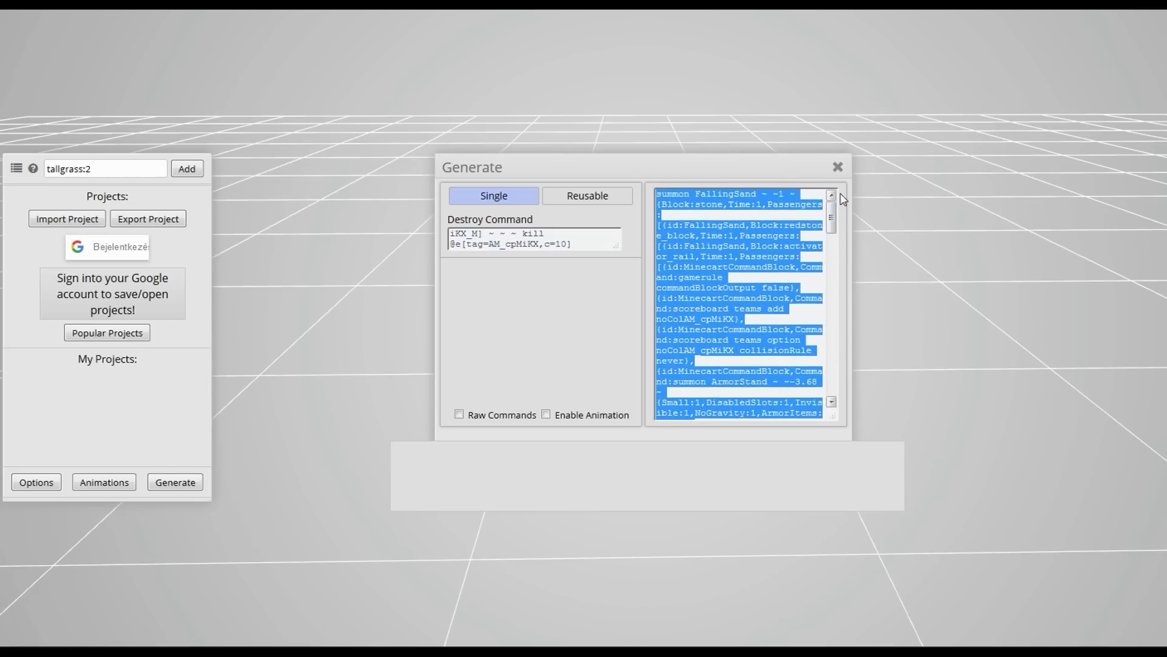
left_click(575, 237)
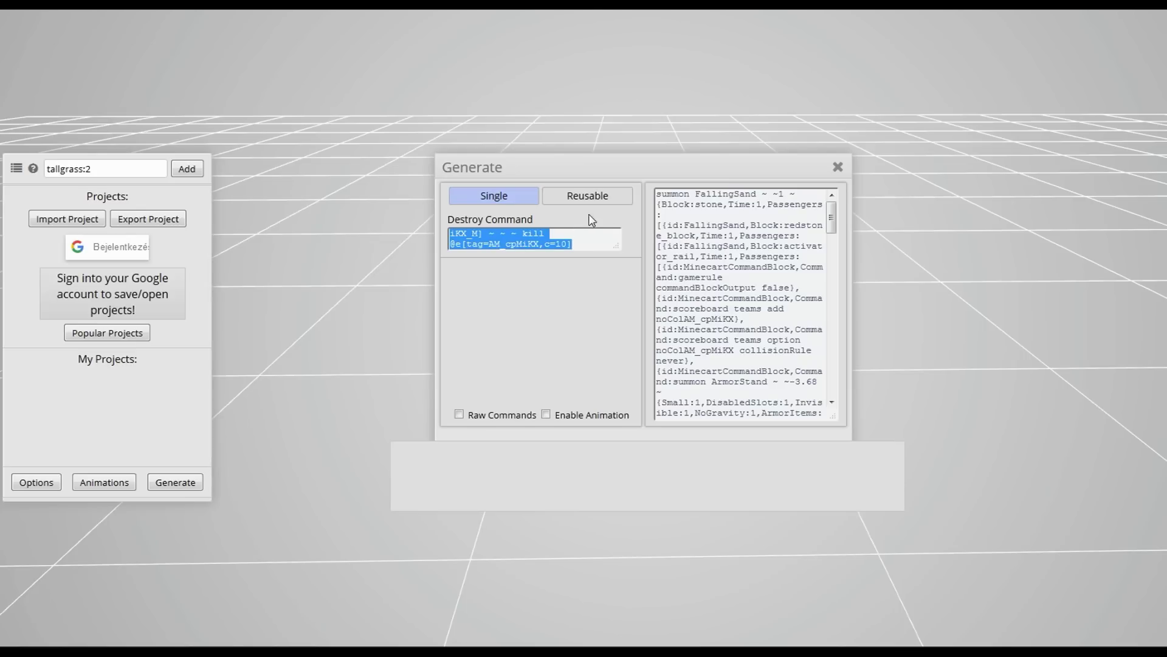
Step: Select the entire generated summon command and copy it
left_click(818, 220)
scroll(830, 253, "down", 4)
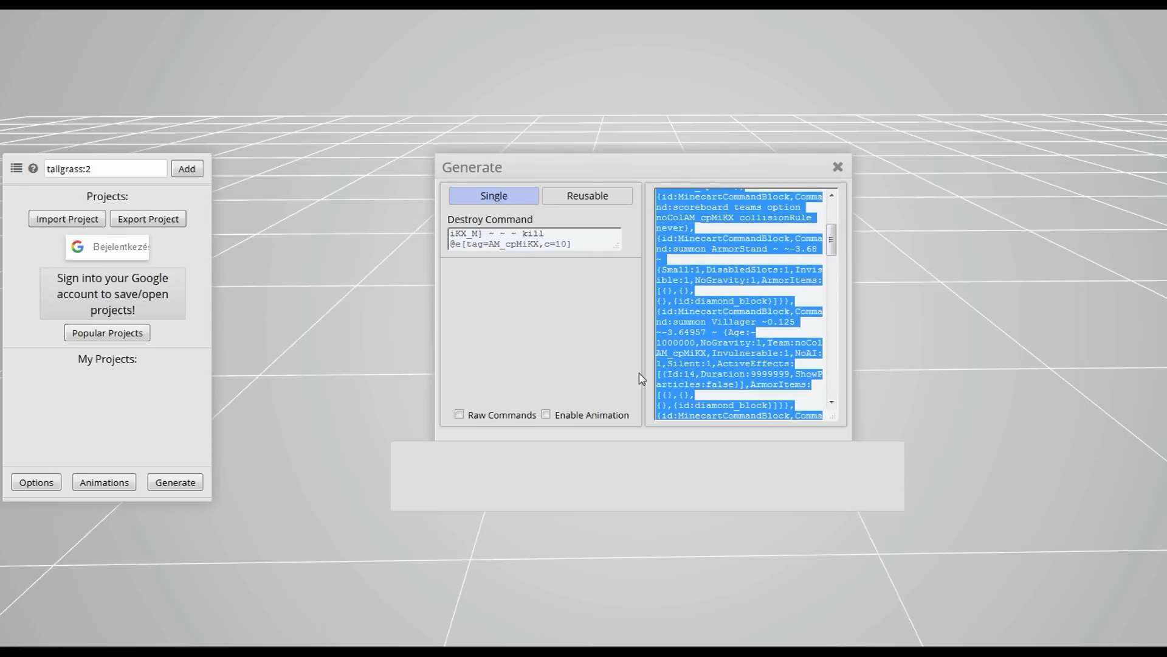
right_click(734, 242)
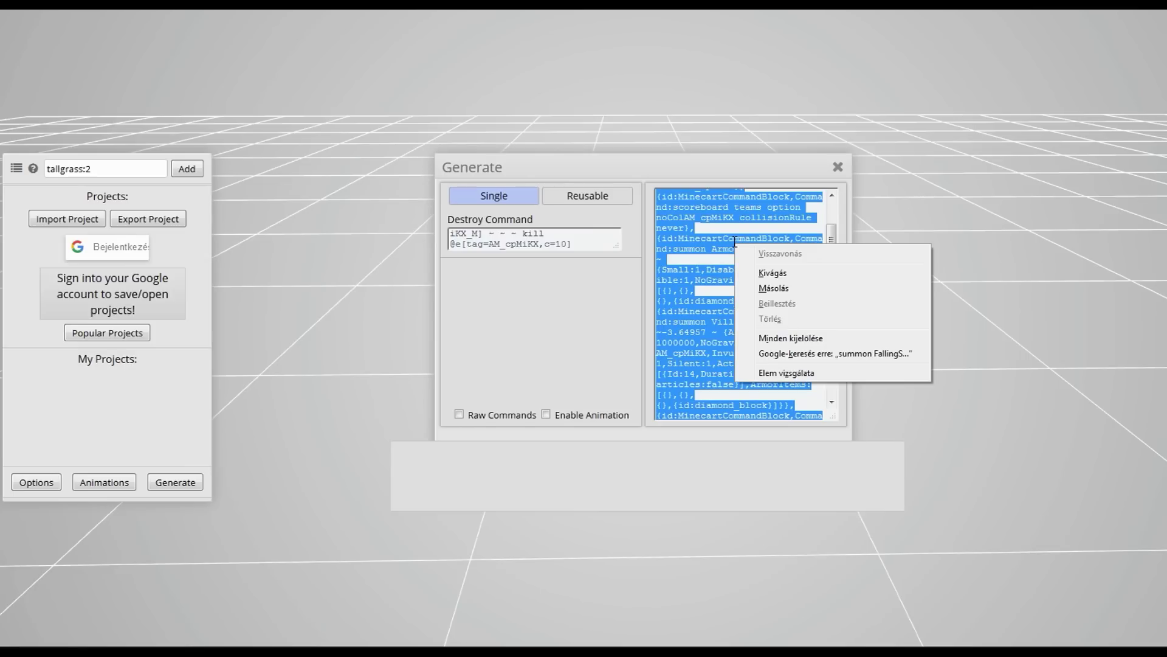
left_click(765, 288)
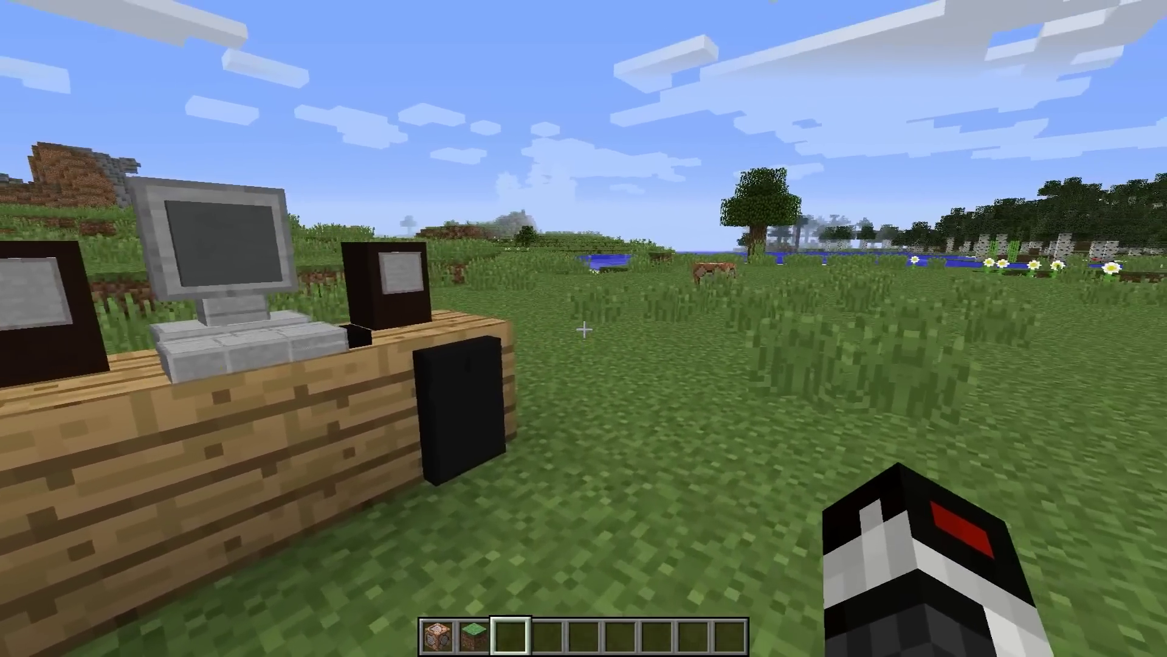
Step: Switch to Minecraft, place a grass block on the ground and put a command block on top of it
key("2")
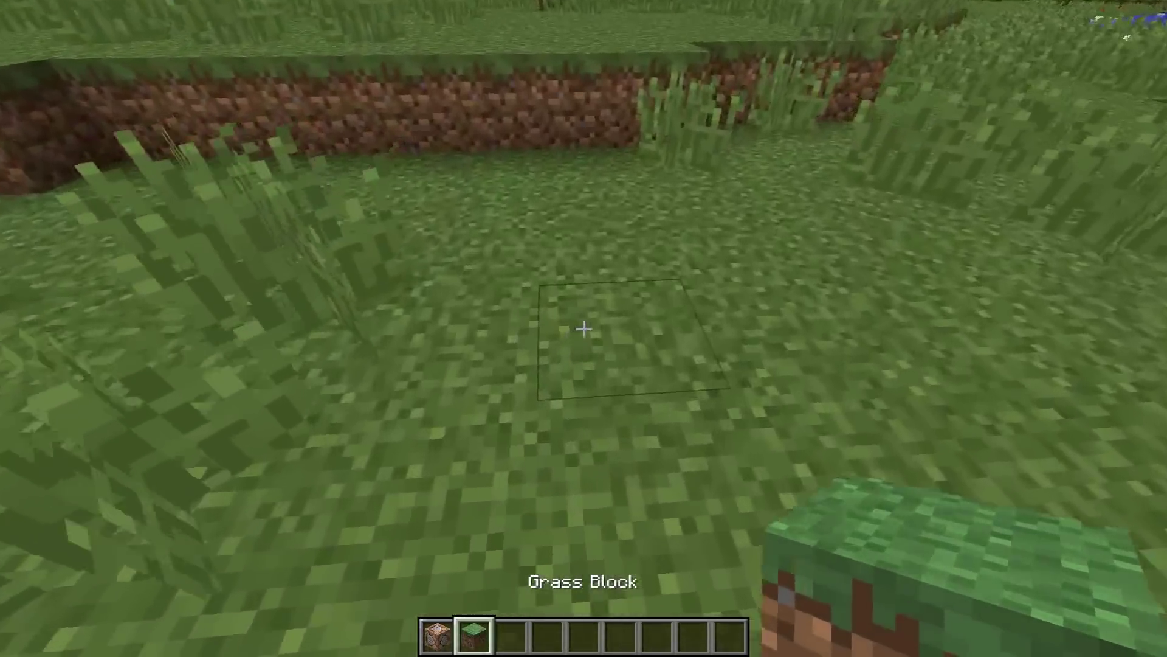
right_click(584, 328)
key("1")
right_click(584, 328)
Step: Paste the generated summon command into the command block and run it by setting the block to Always Active
key("2")
key("s")
right_click(583, 328)
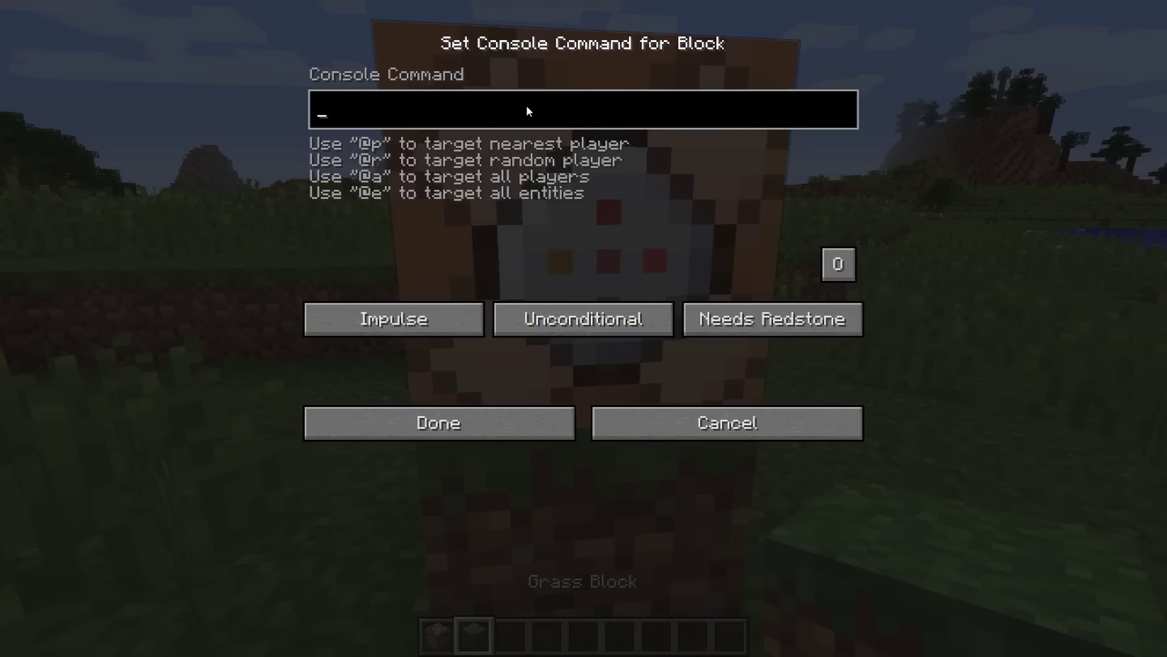
left_click(753, 332)
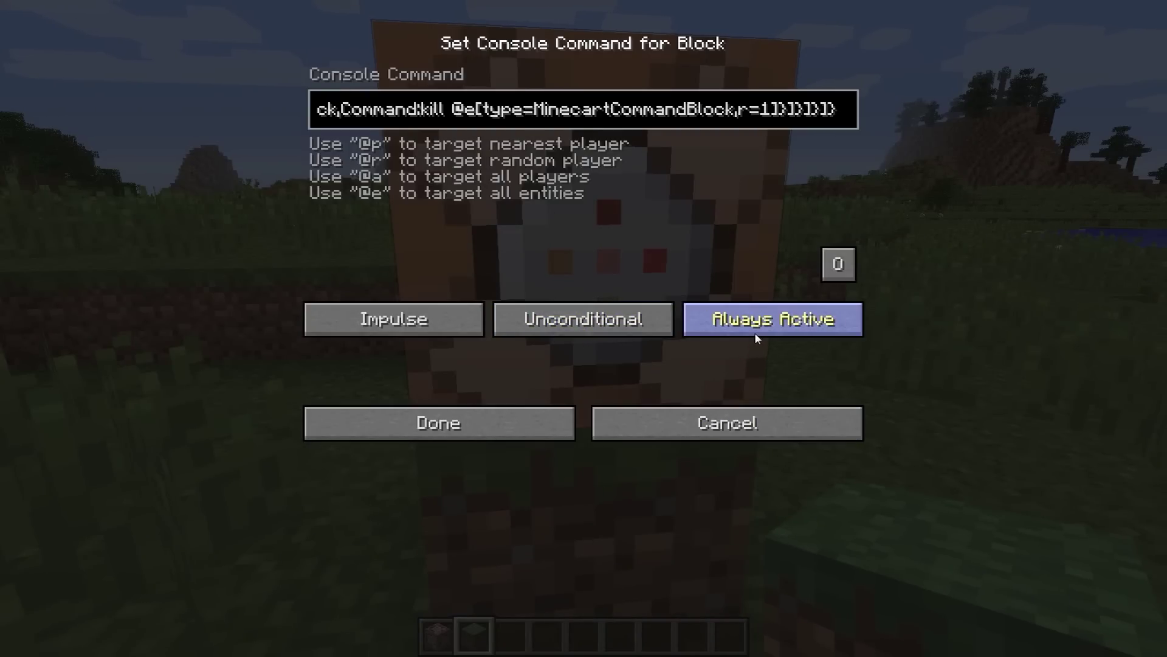
left_click(521, 418)
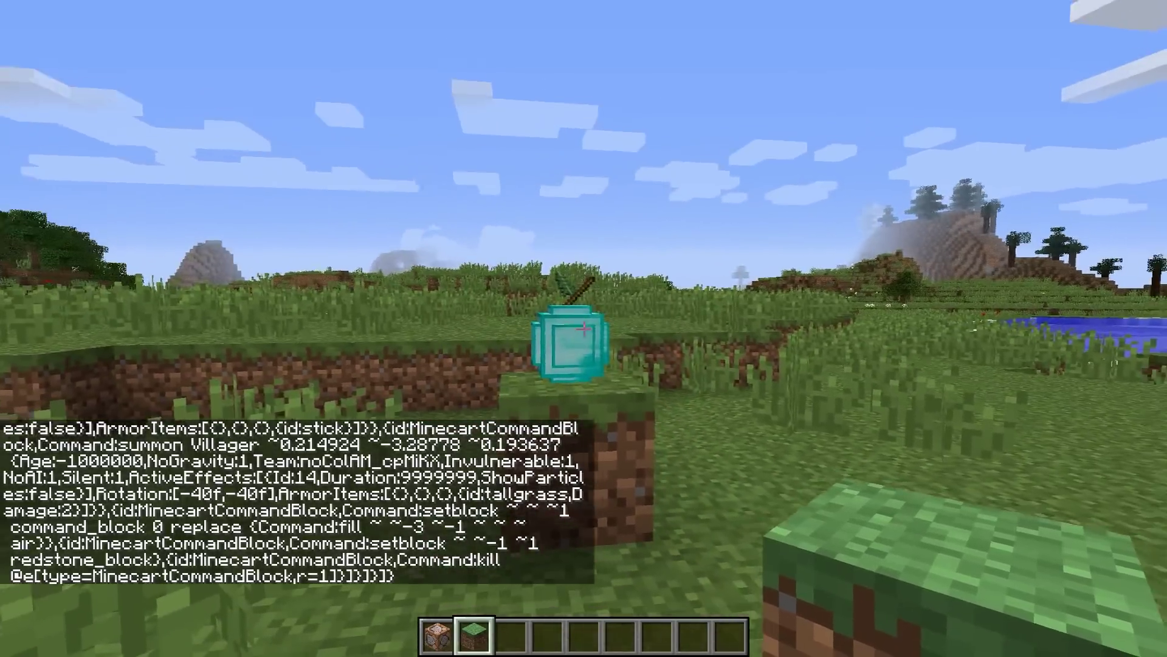
Step: Walk around the summoned diamond model with an empty hand and examine its sides, top, stick and leaf
key("3")
key("w")
key("d")
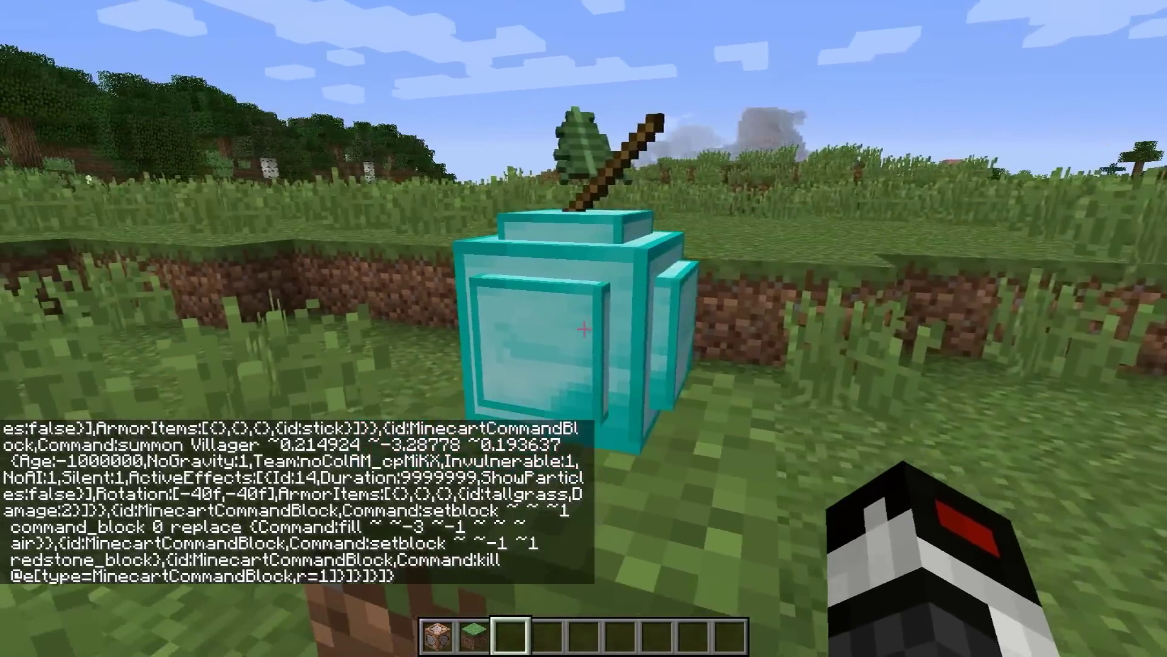
key("space")
key("a")
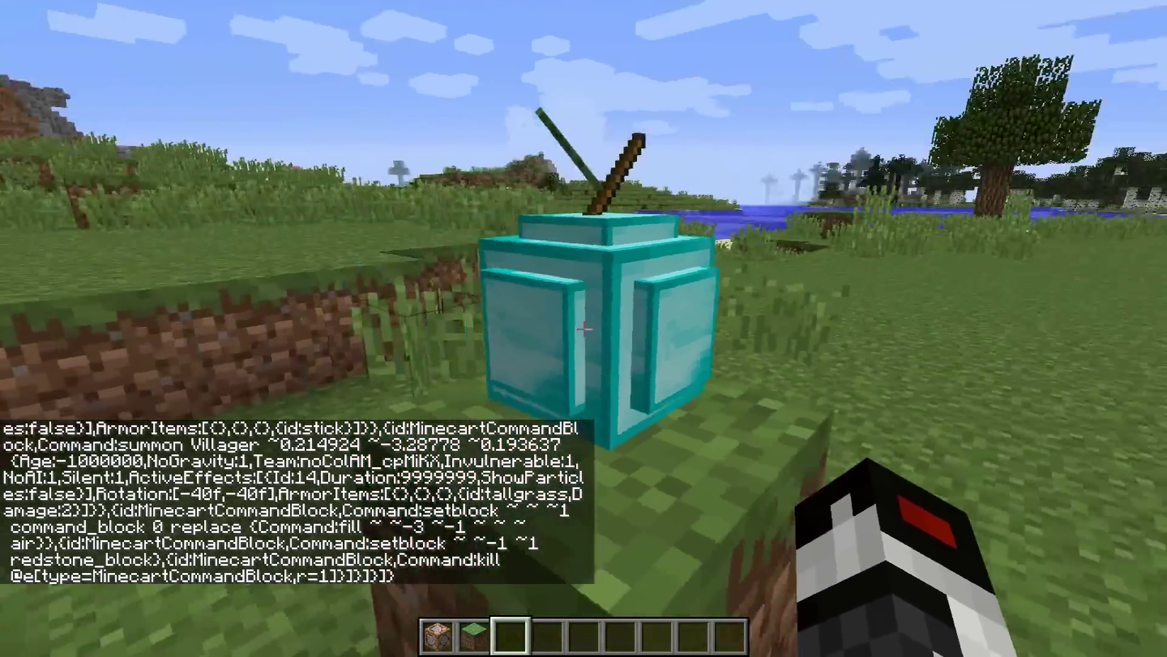
key("a")
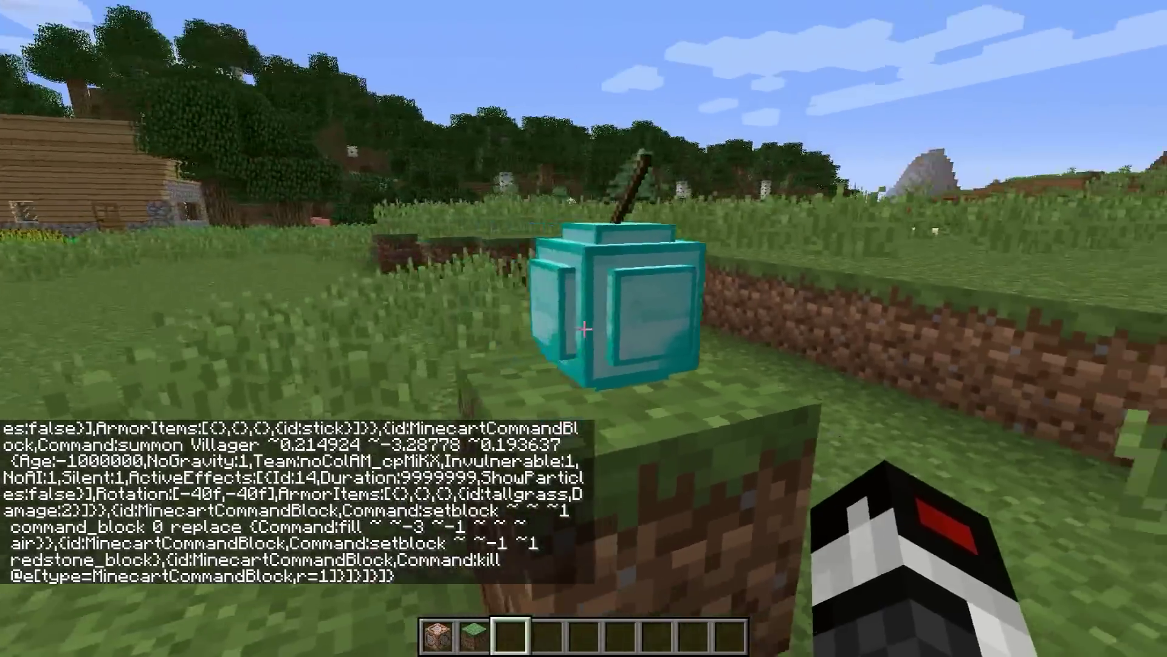
key("a")
key("space")
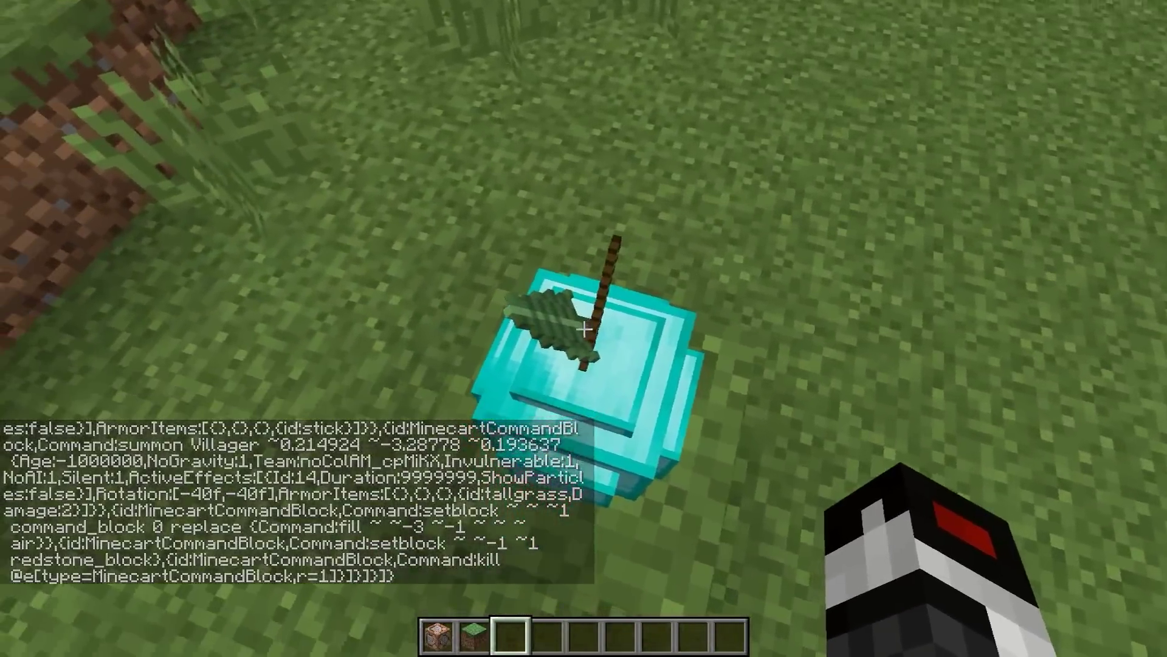
key("d")
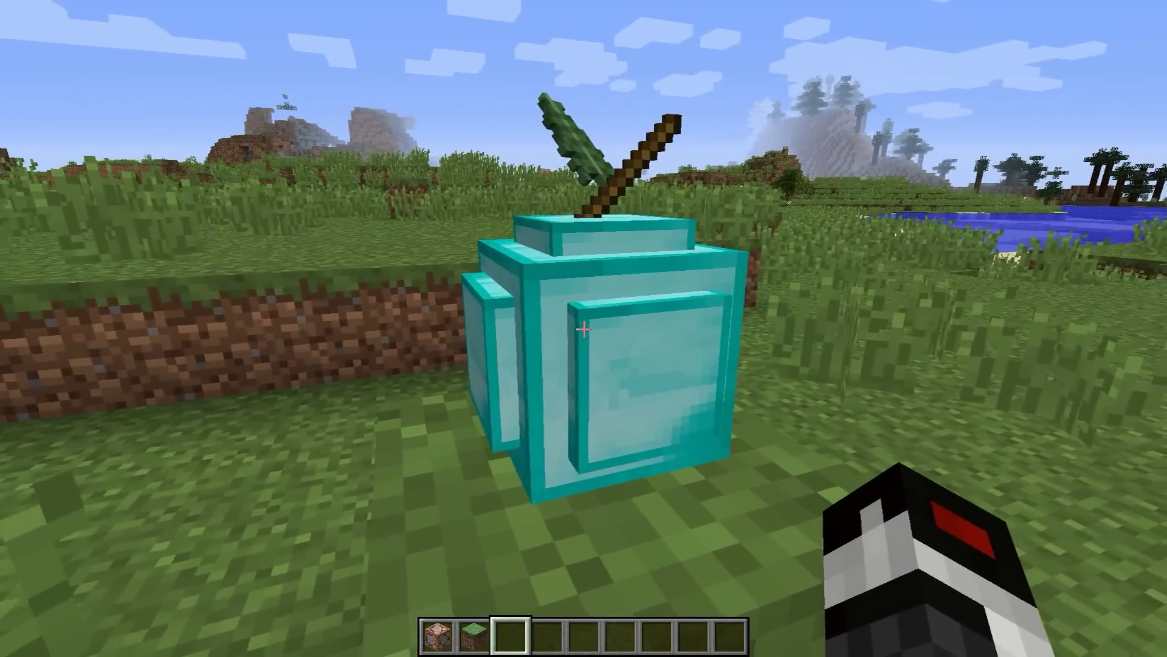
key("d")
key("space")
key("space")
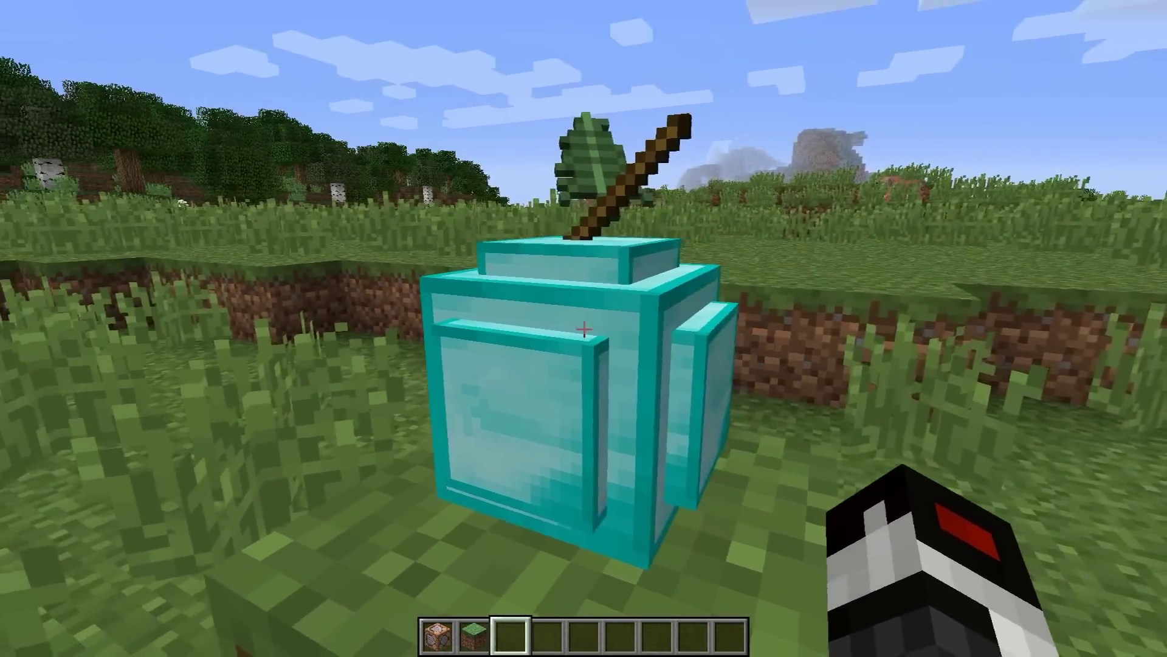
key("s")
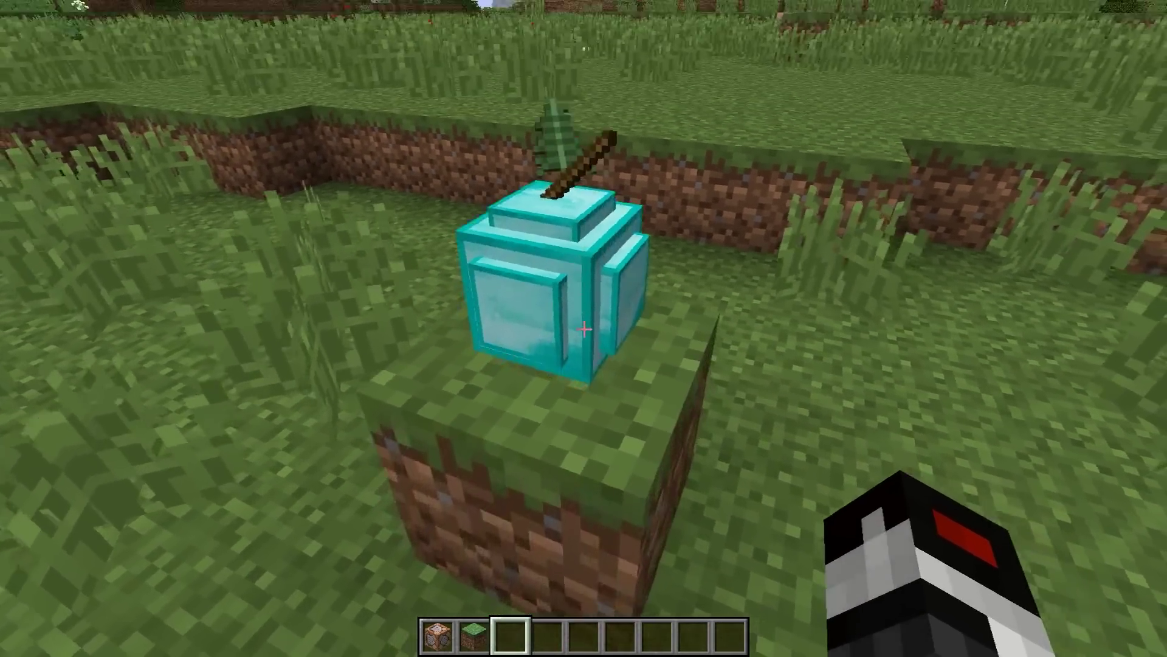
key("w")
key("a")
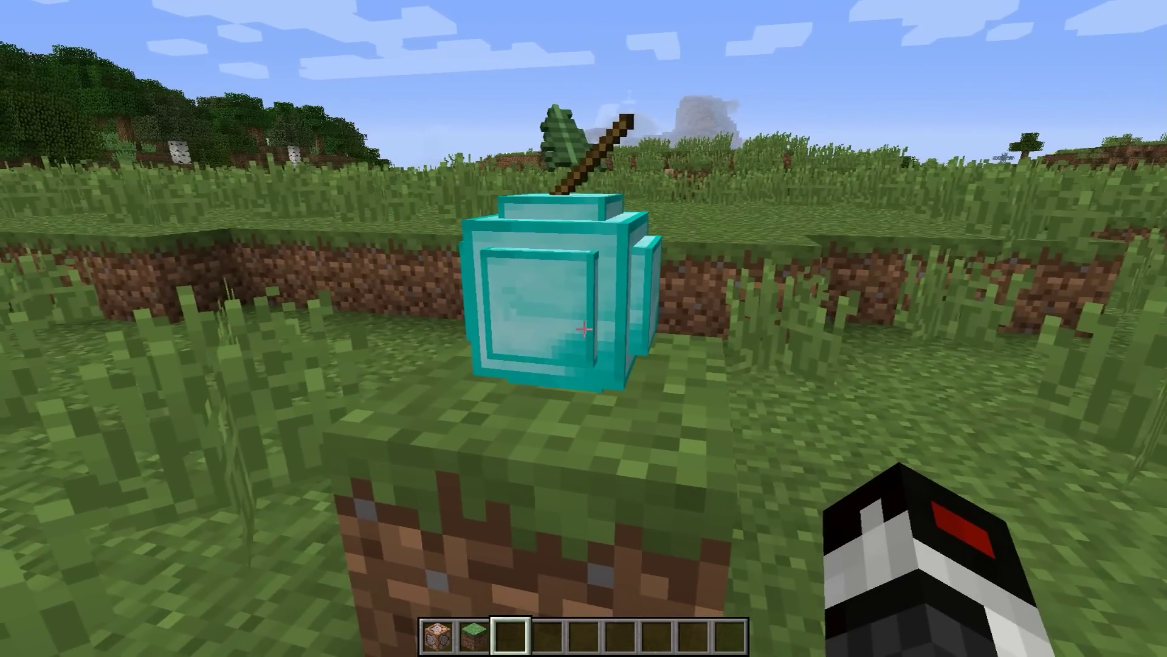
key("a")
key("space")
key("w")
key("s")
key("s")
key("a")
key("w")
key("d")
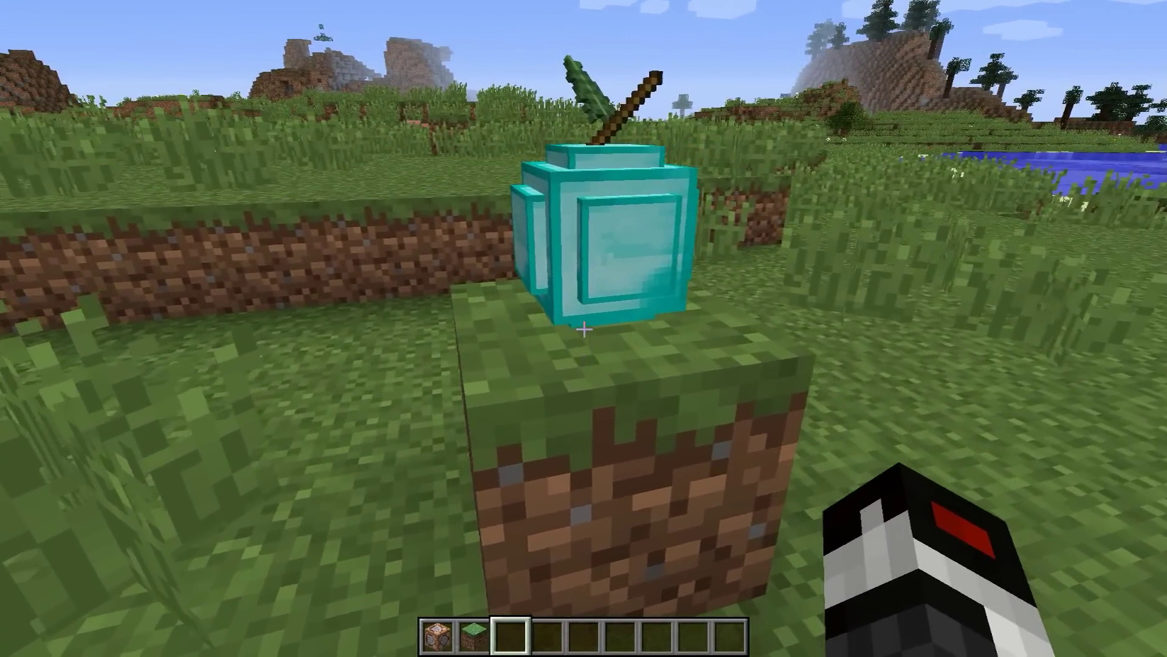
key("d")
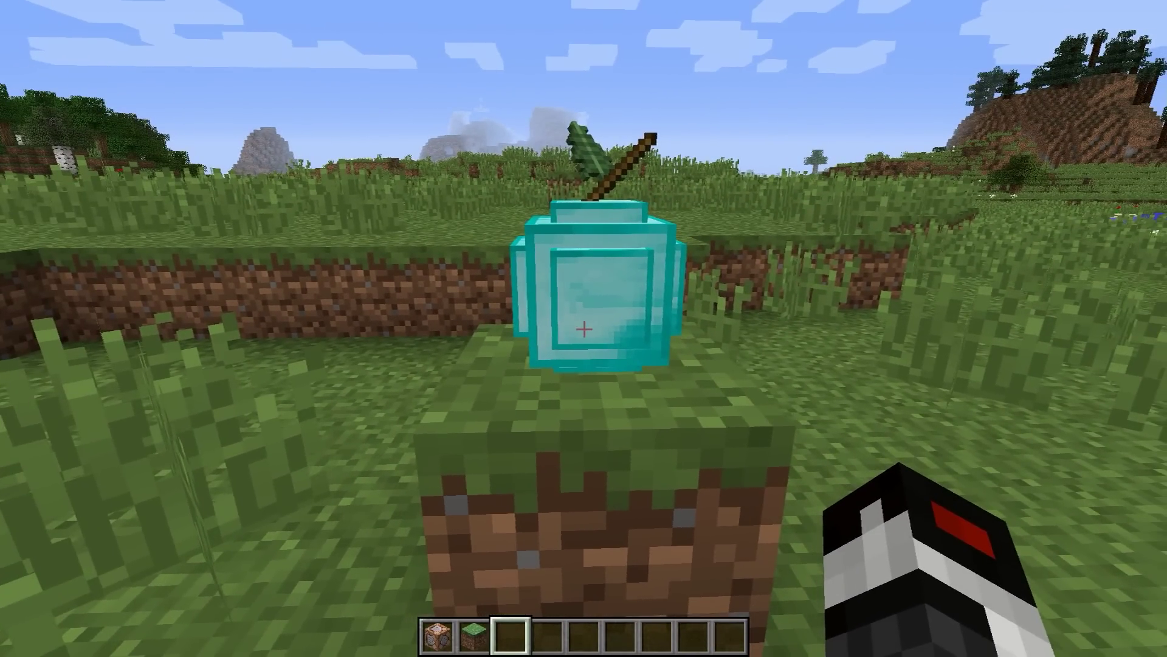
key("a")
key("w")
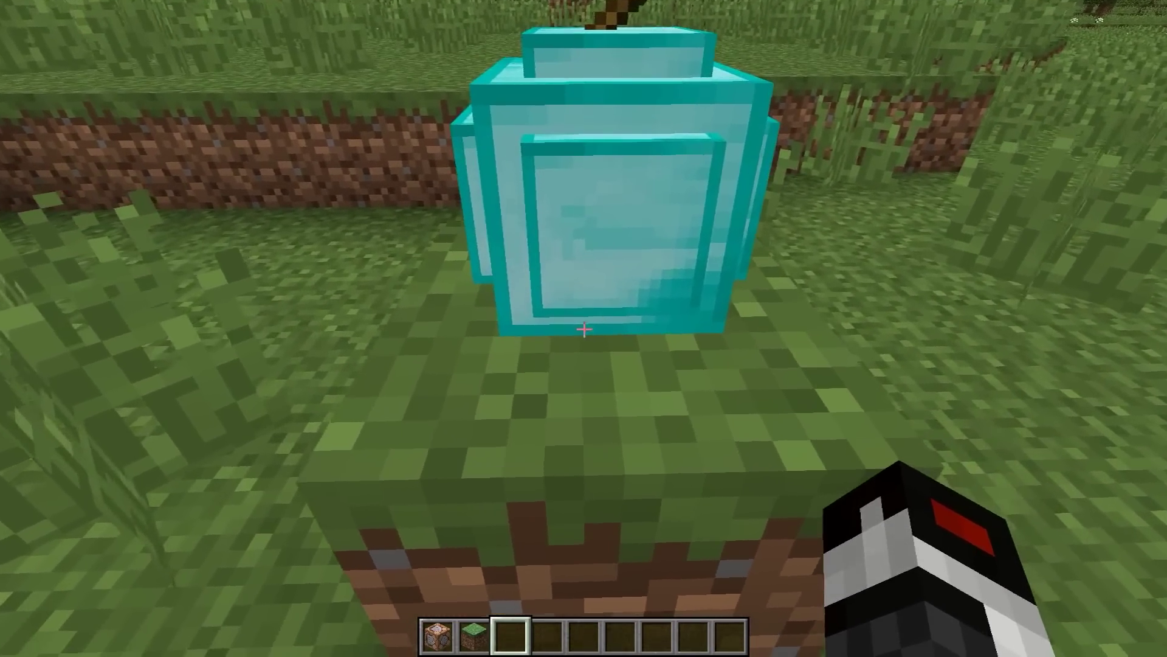
key("space")
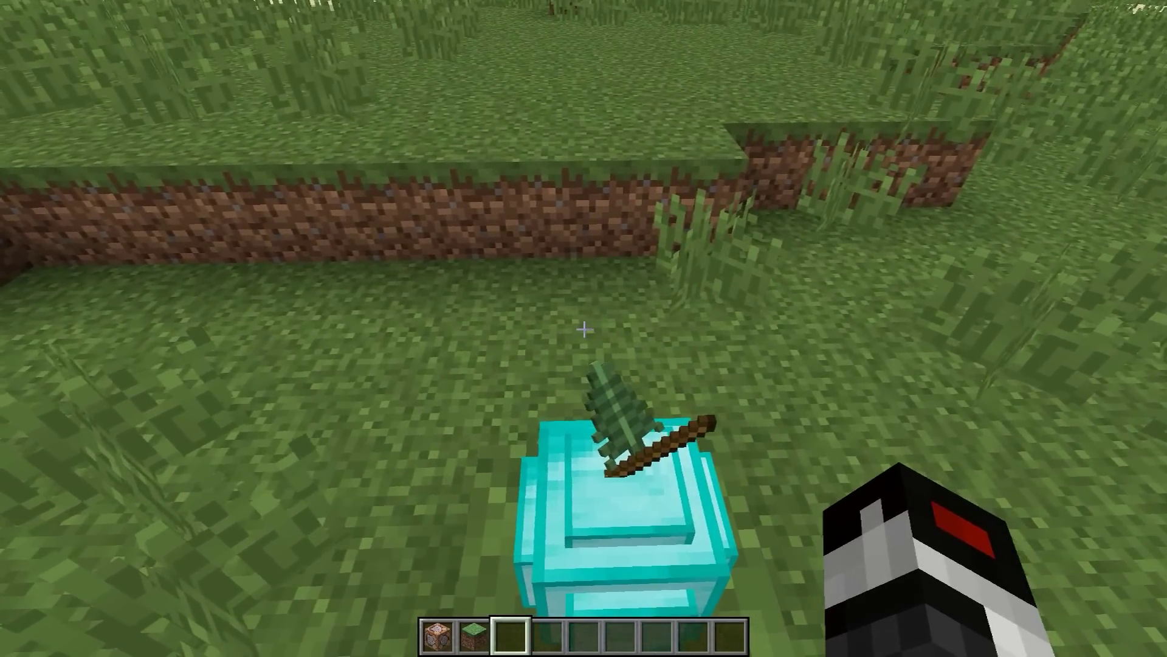
key("t")
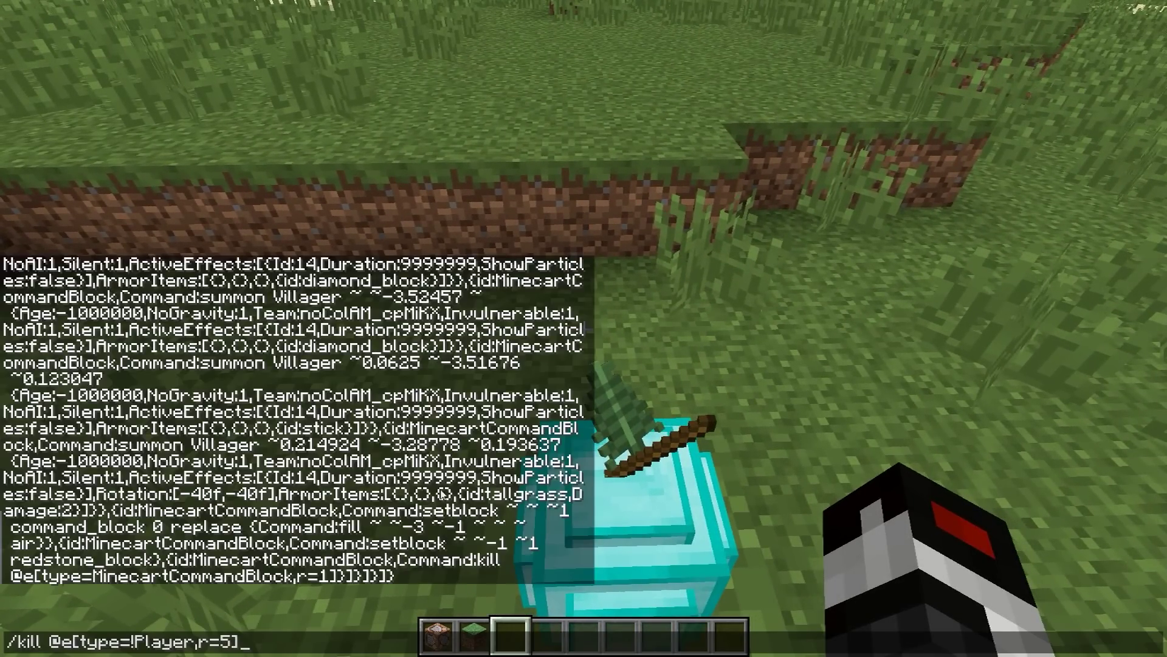
type("/kill @e[type=!Player,r=5]")
key("Escape")
Step: Switch the game mode to Spectator with the /gamemode sp command
key("t")
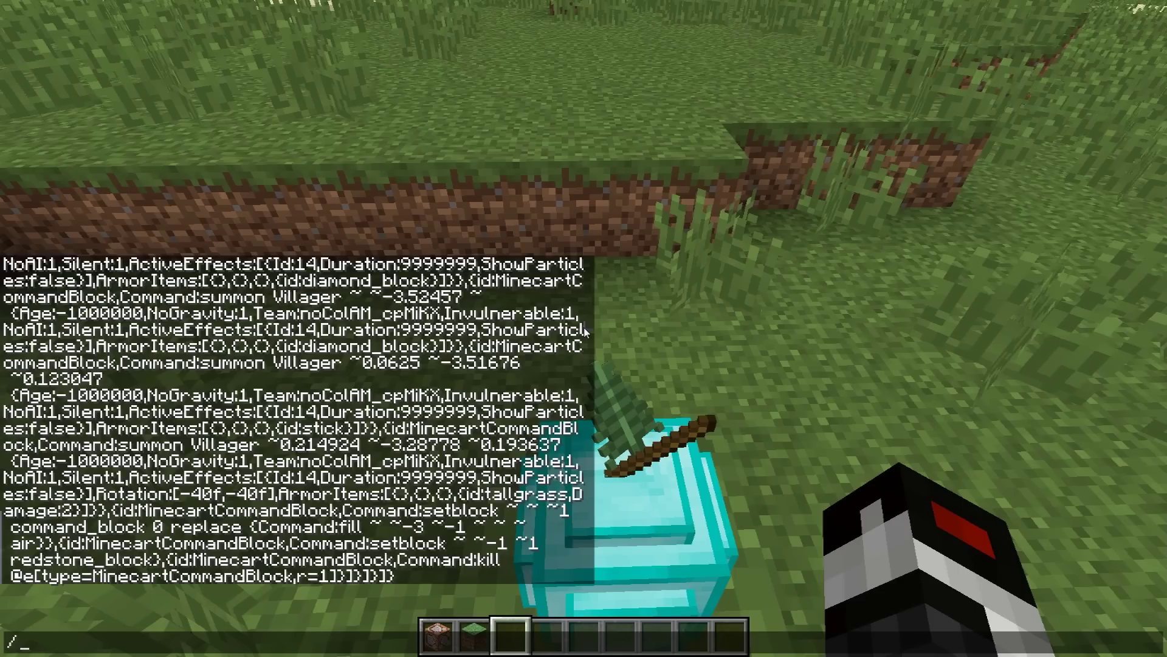
type("/ga")
key("Tab")
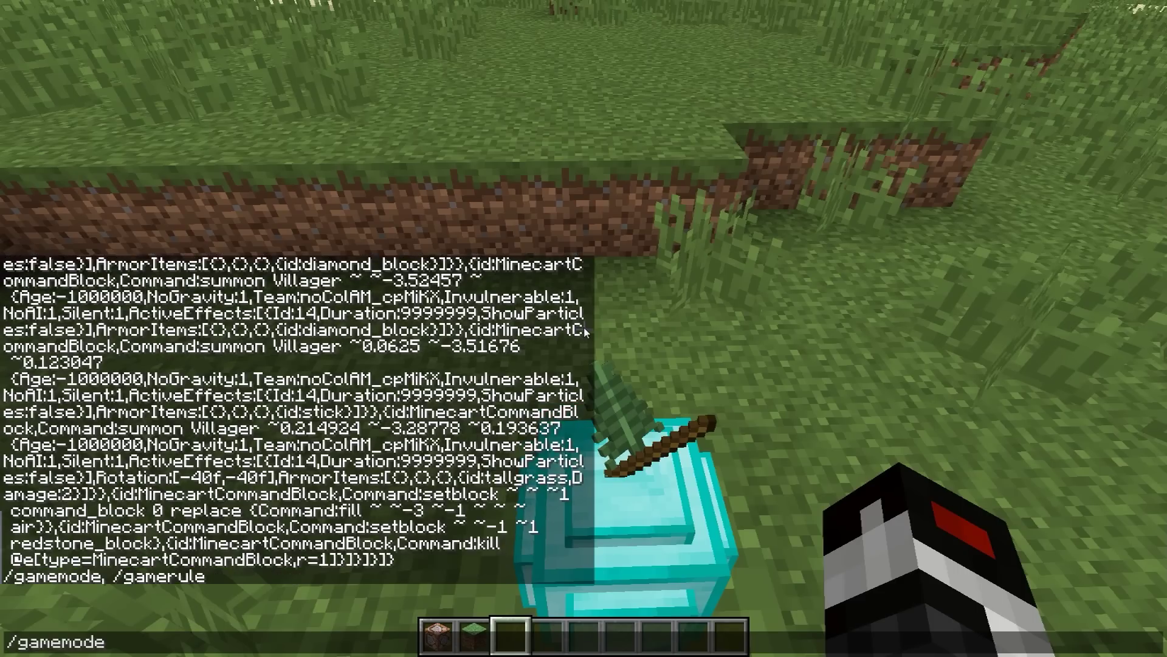
type("sp")
key("Return")
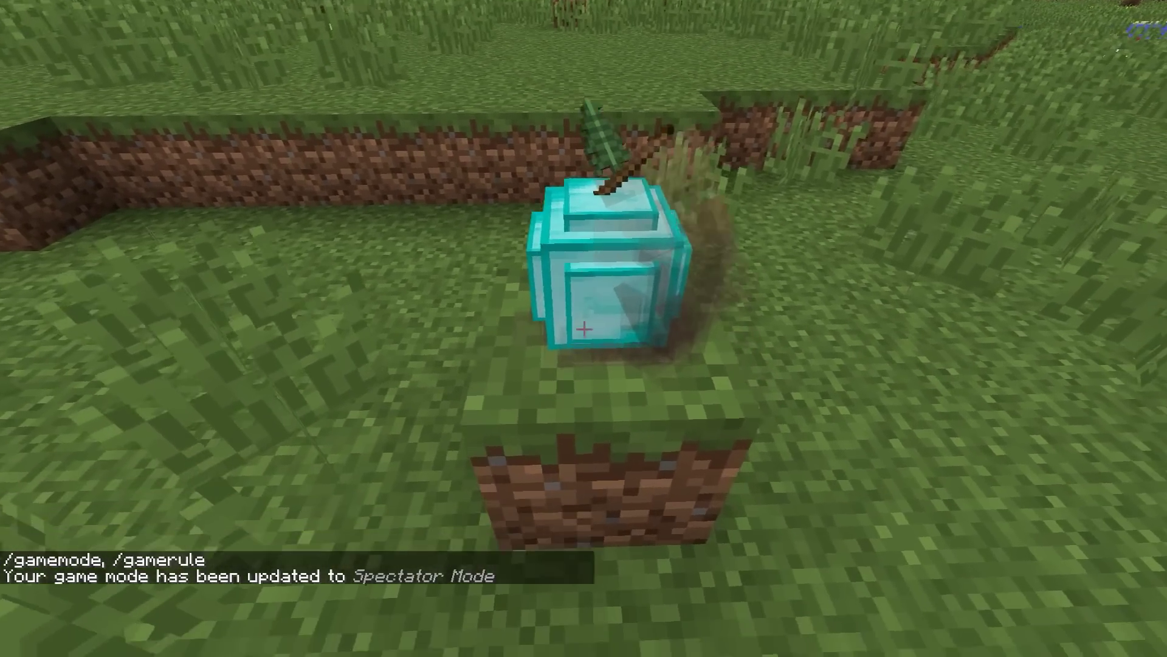
Step: Fly around and through the diamond model in Spectator mode to examine the invisible entities that hold its parts
key("w")
key("shift")
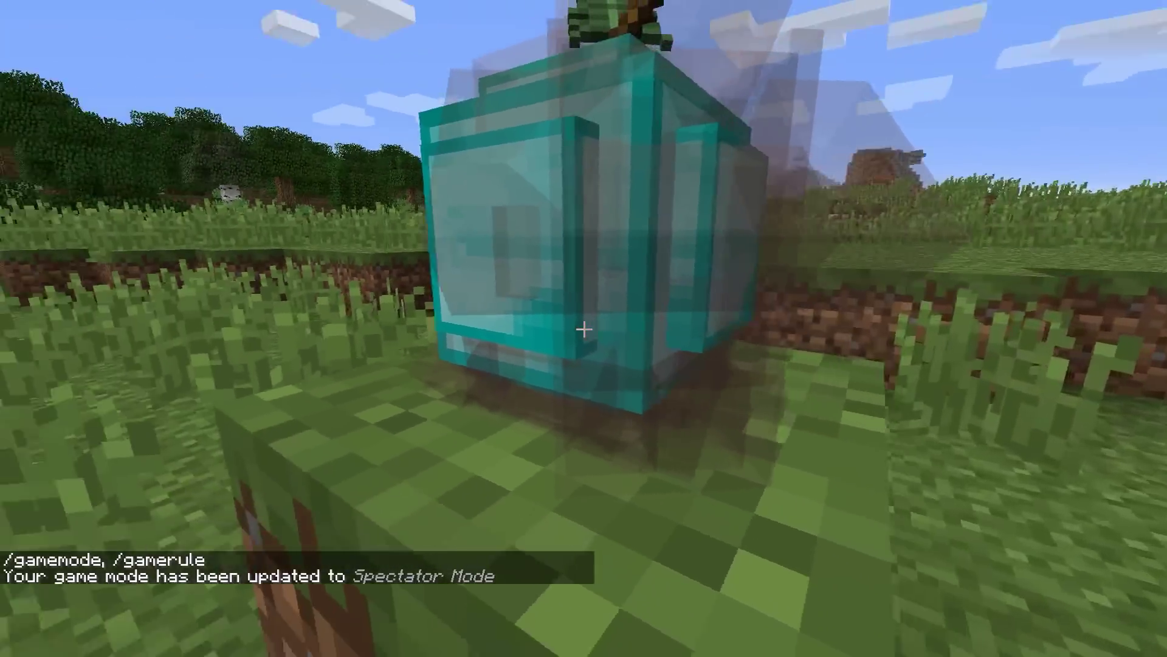
key("w")
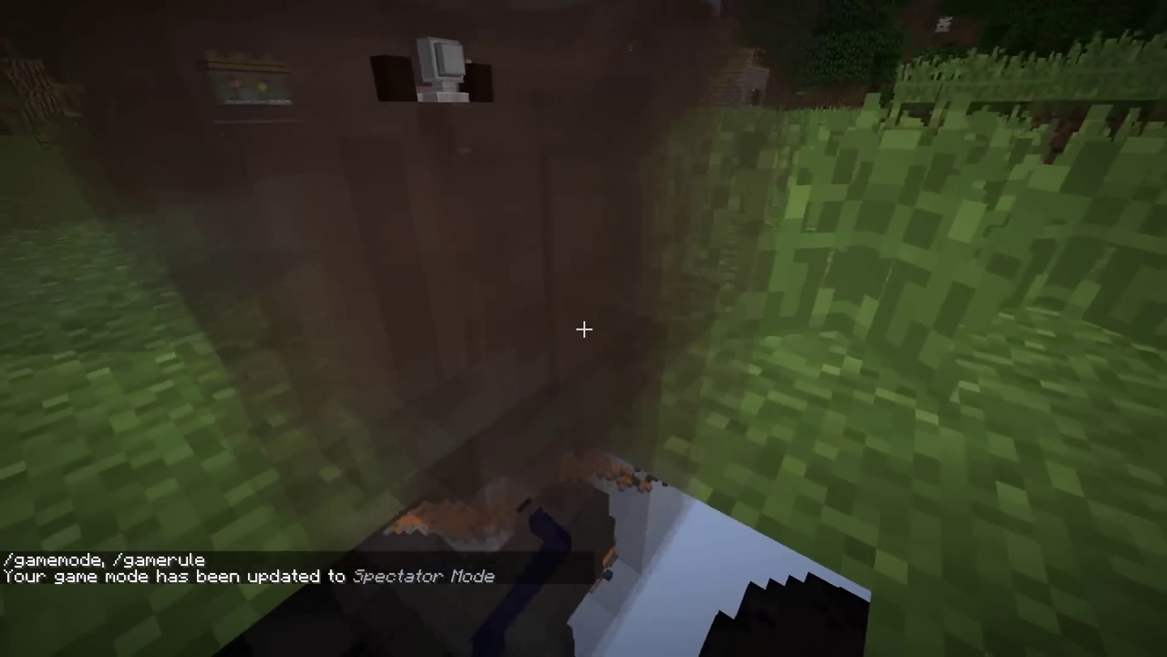
key("space")
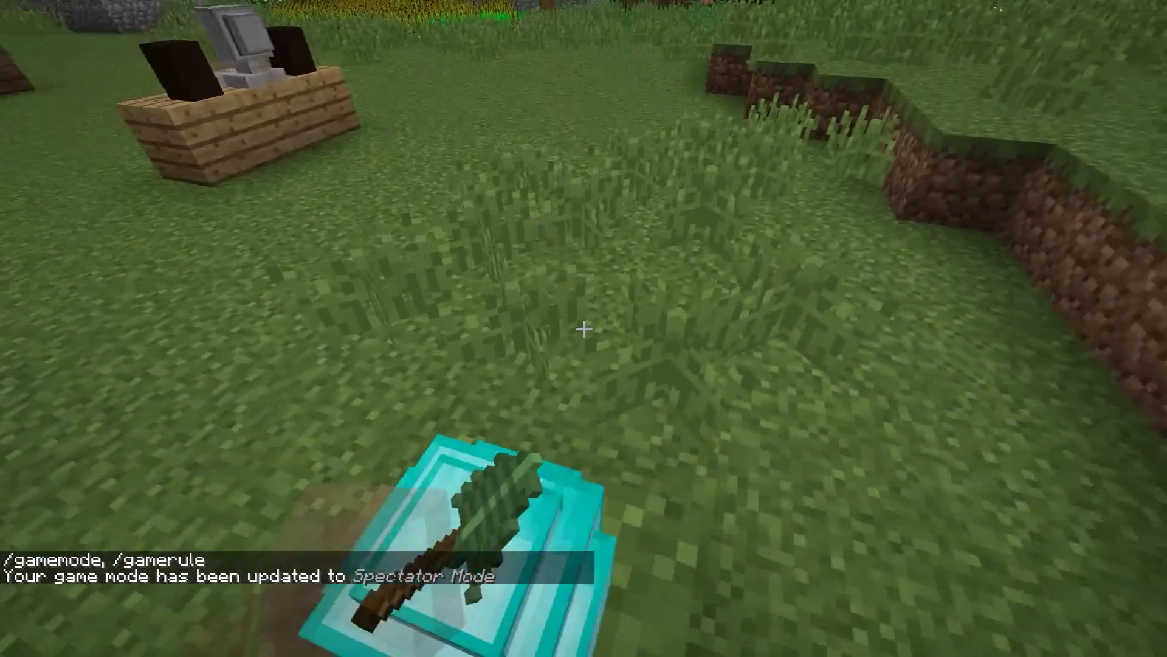
key("a")
key("a")
key("w")
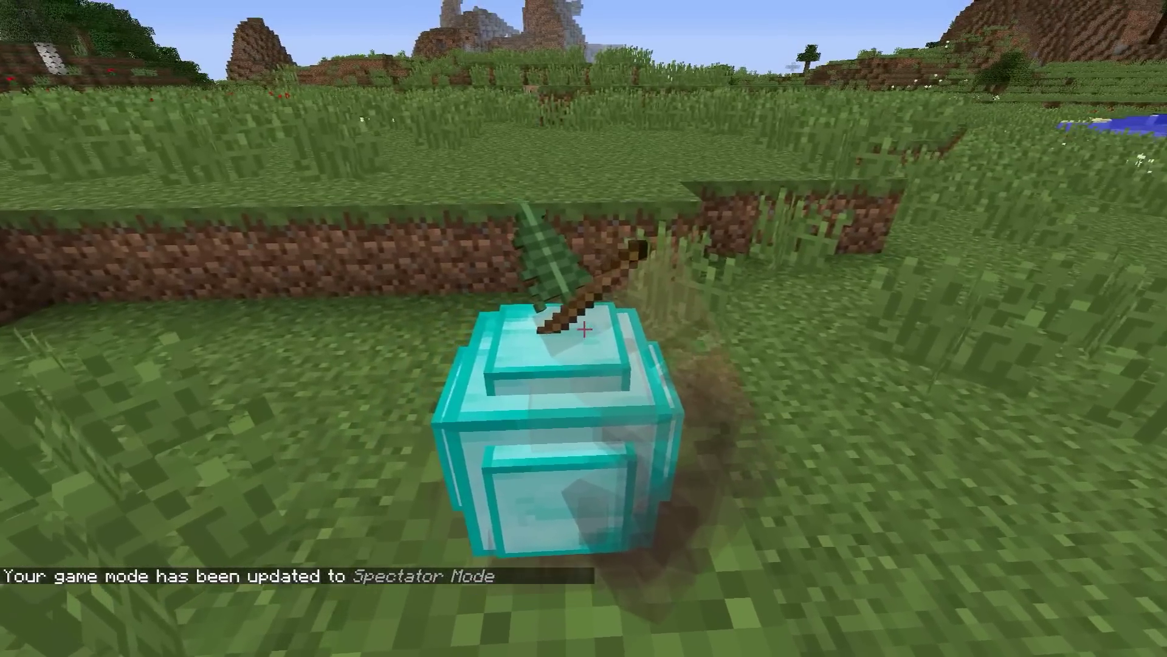
key("a")
key("a")
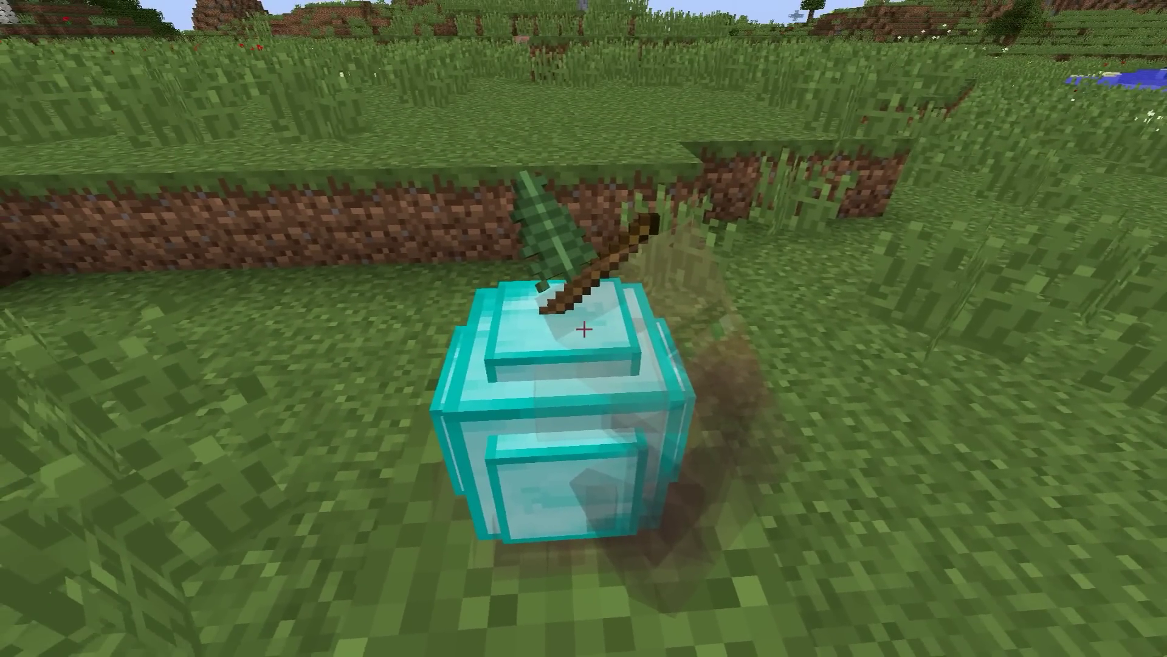
Step: Switch the game mode back to Creative with the /gamemode c command
key("slash")
type("gamemode sp")
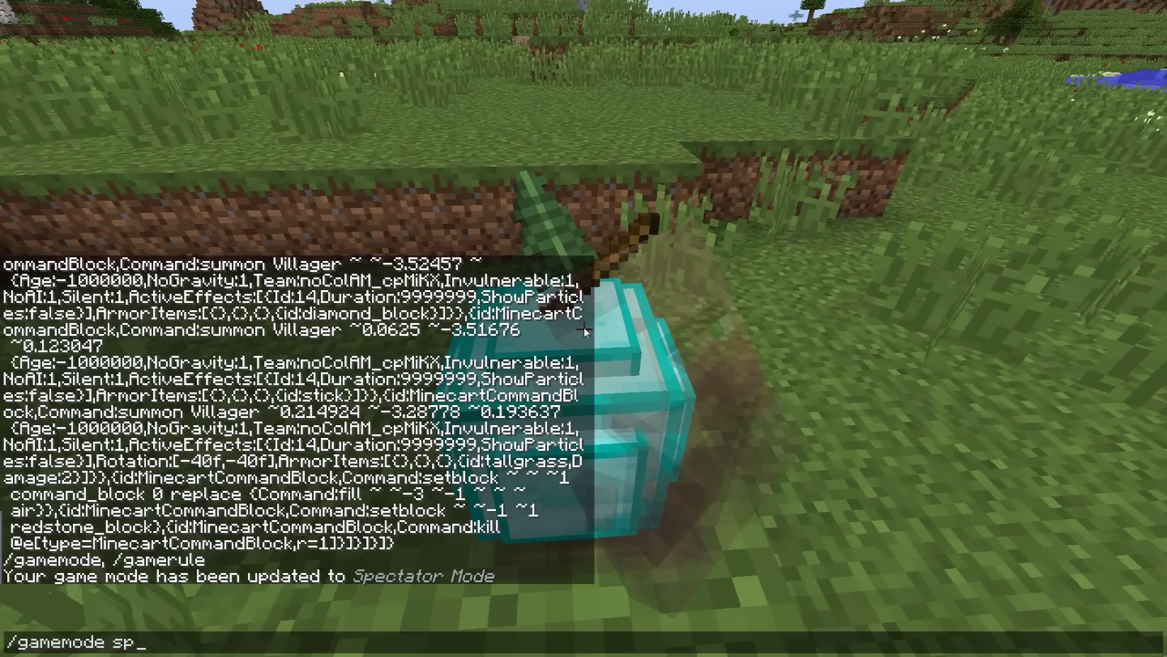
type("c")
key("Return")
key("w")
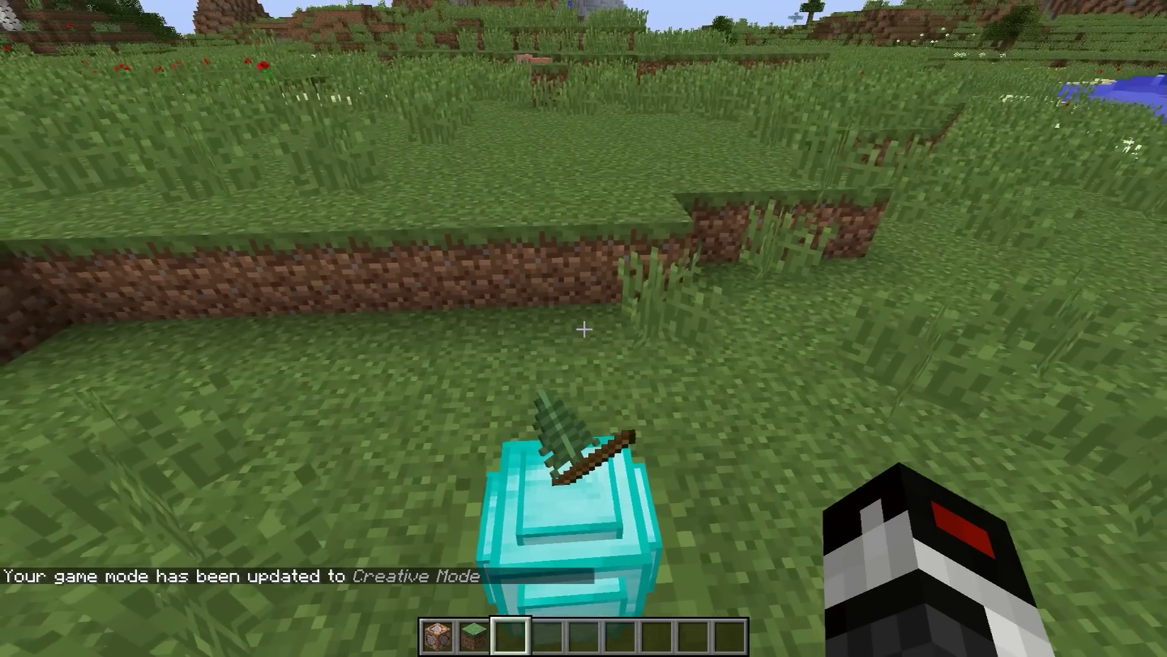
Step: Recall the earlier command /kill @e[type=!Player,r=5] in the chat to remove the model's entities within 5 blocks
key("t")
key("Up")
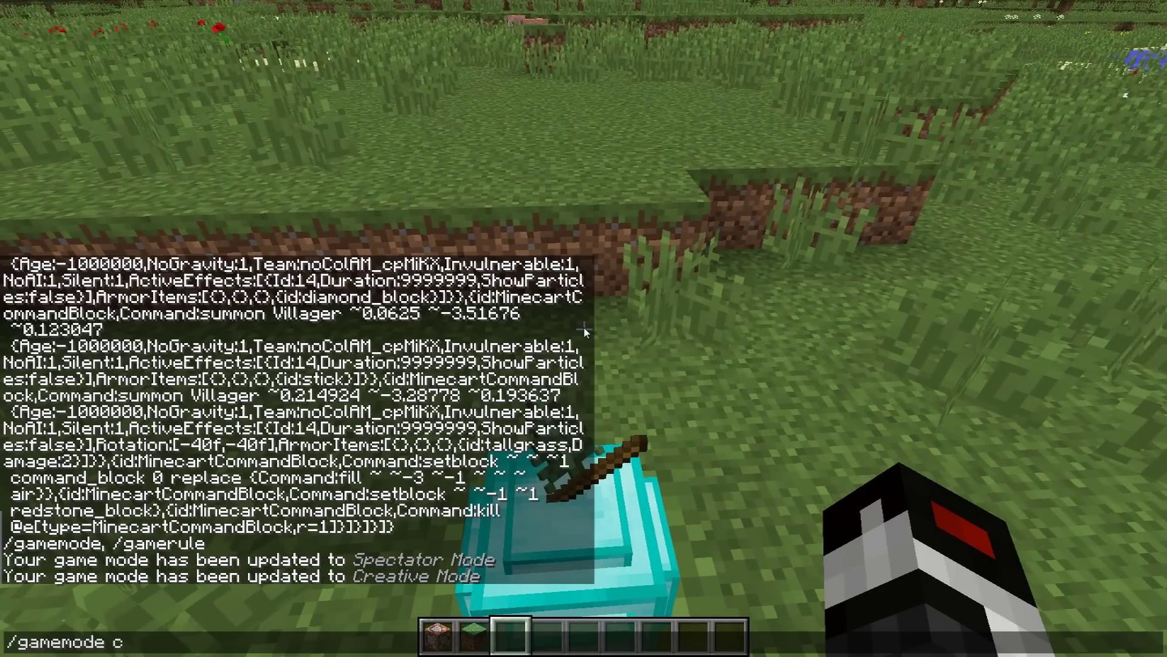
key("BackSpace")
key("BackSpace")
key("BackSpace")
key("BackSpace")
key("BackSpace")
key("BackSpace")
key("BackSpace")
key("BackSpace")
key("BackSpace")
key("BackSpace")
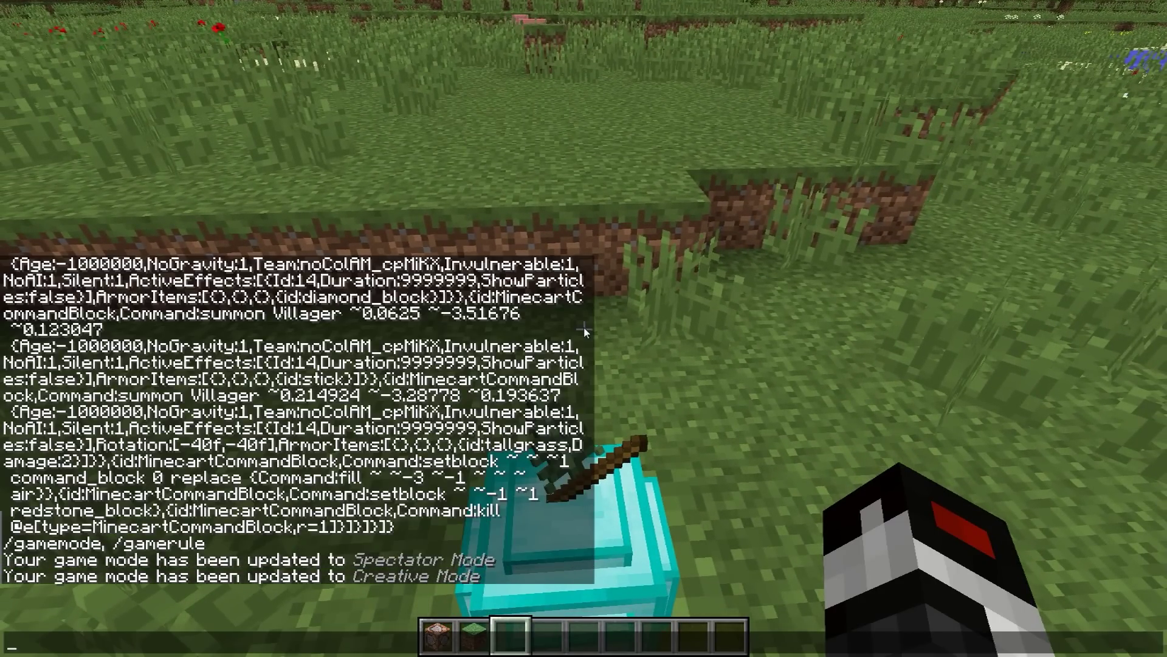
key("Up")
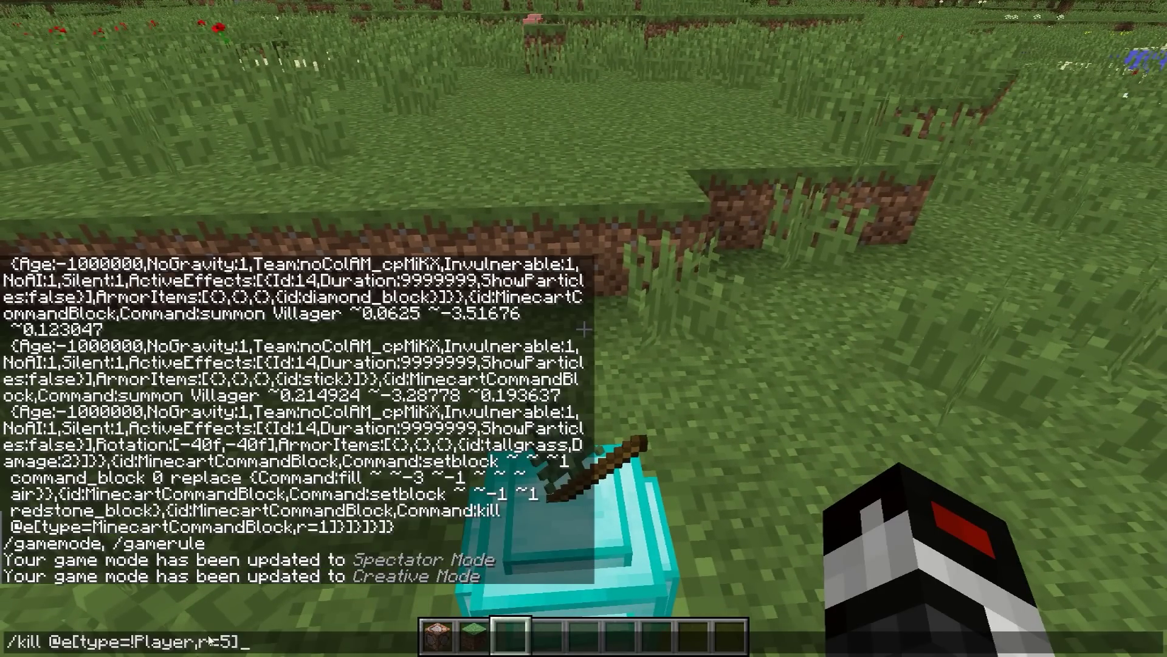